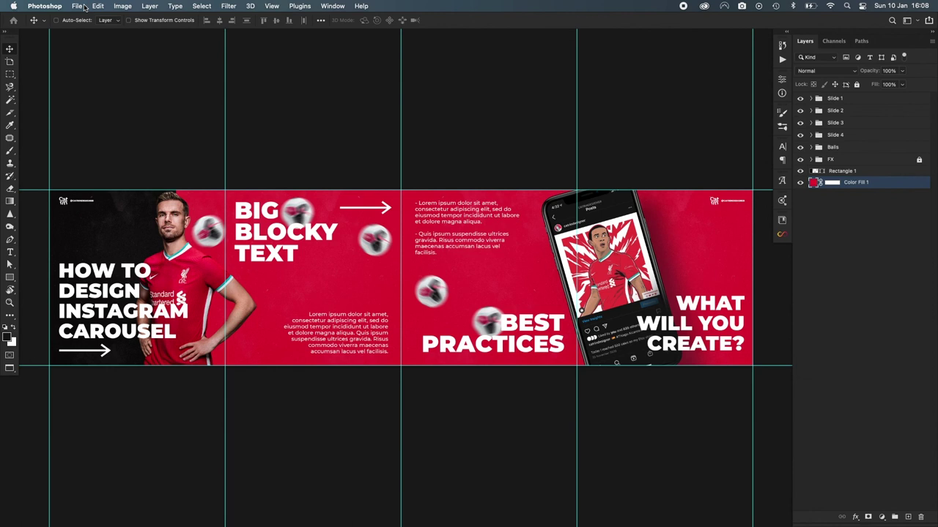
- Create a new document from the 1080×1080 preset with width changed to 4320 px at 72 ppi
{"action": "left_click", "coordinate": [84, 6]}
{"action": "left_click", "coordinate": [87, 19]}
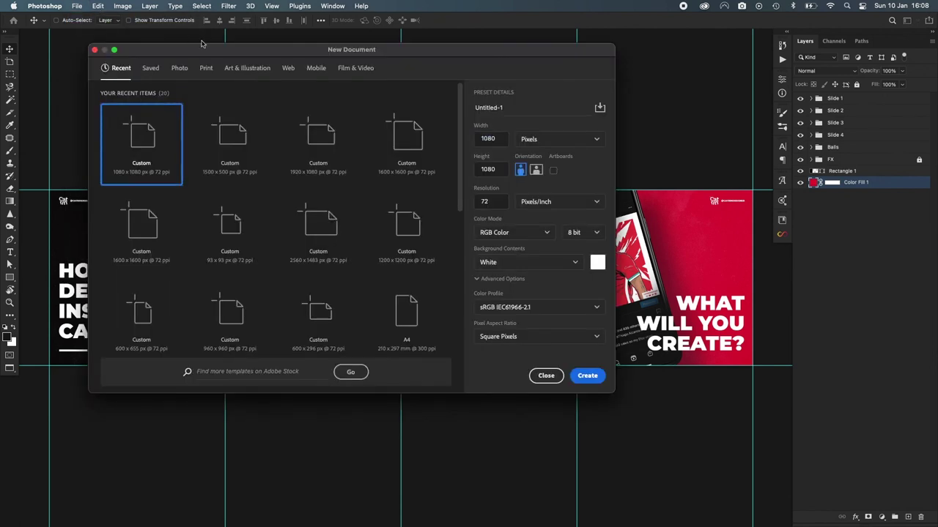
{"action": "left_click_drag", "start_coordinate": [388, 55], "coordinate": [496, 124]}
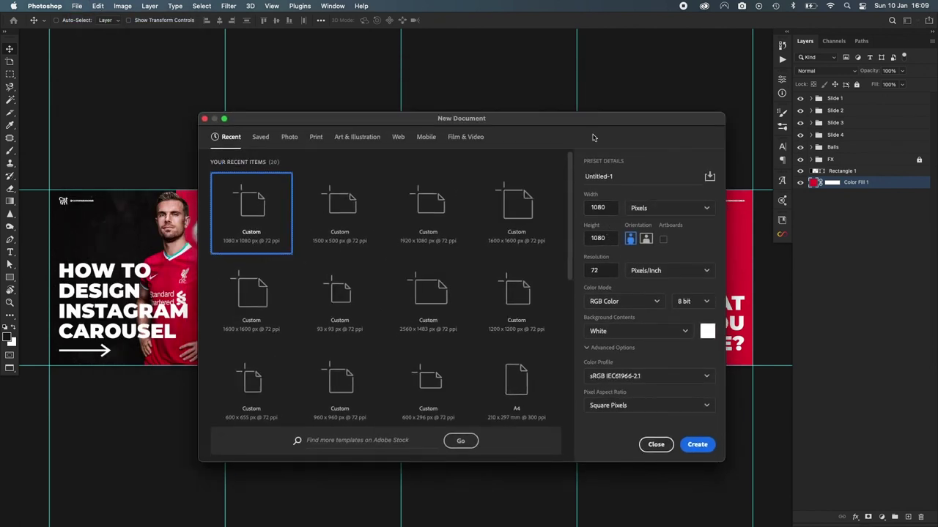
{"action": "left_click_drag", "start_coordinate": [591, 122], "coordinate": [590, 340]}
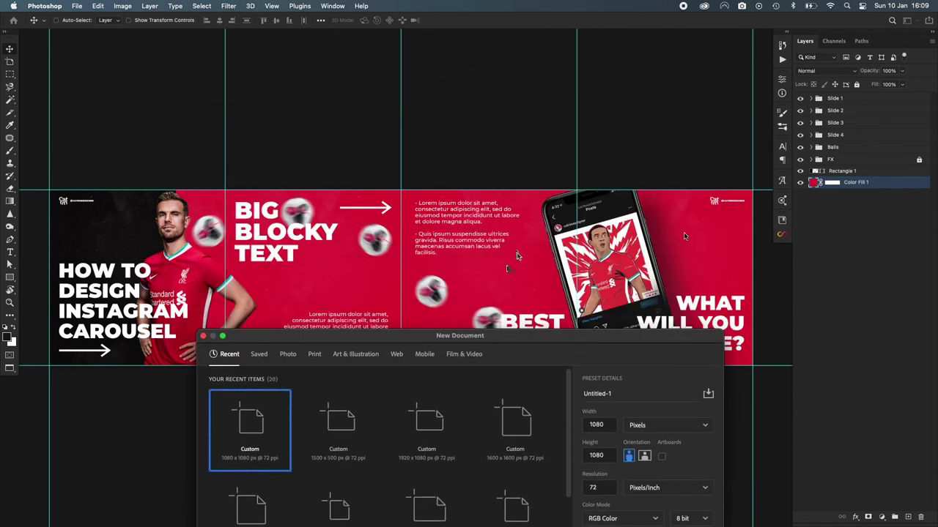
{"action": "left_click_drag", "start_coordinate": [294, 339], "coordinate": [291, 128]}
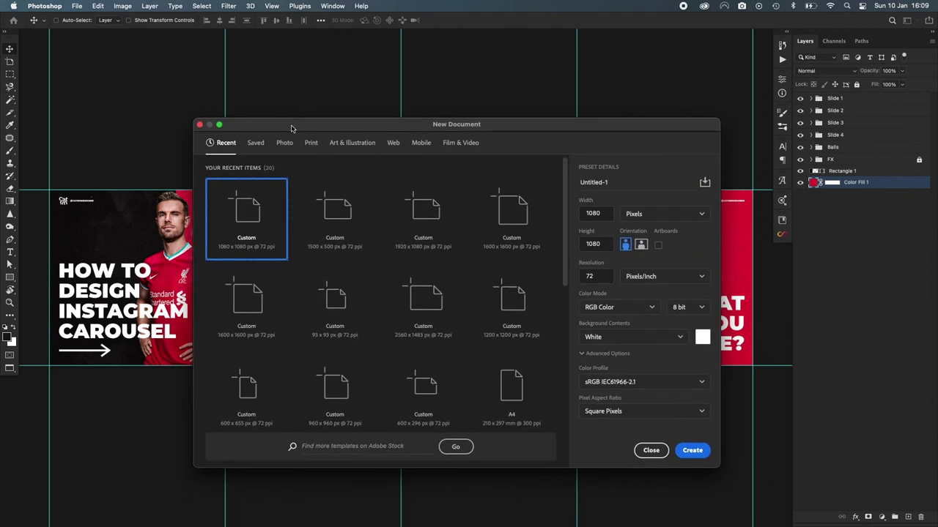
{"action": "double_click", "coordinate": [605, 213]}
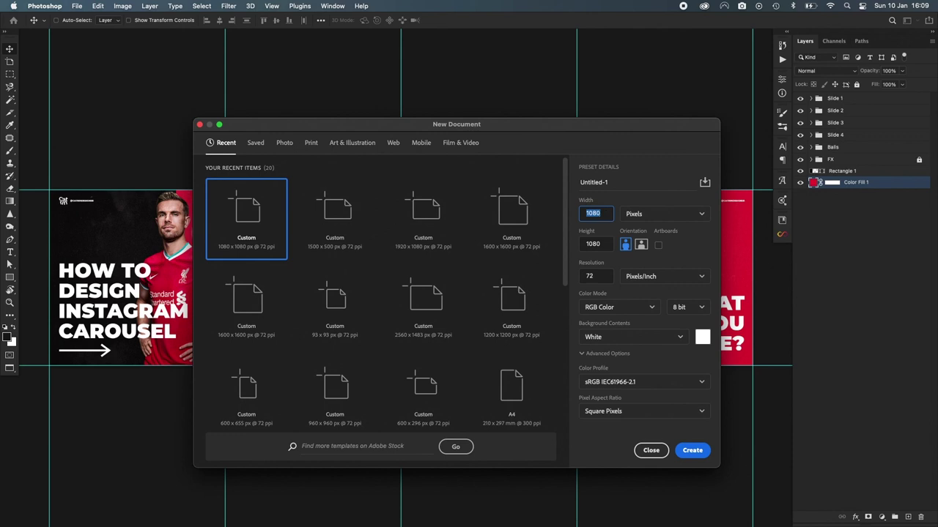
{"action": "type", "text": "4320"}
{"action": "left_click", "coordinate": [693, 450]}
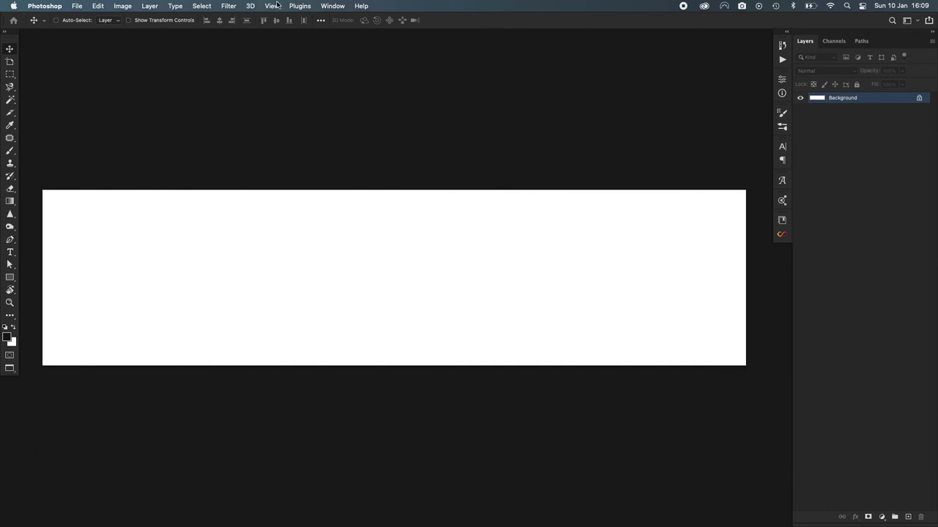
- Add a New Guide Layout with 4 columns and 1 row, splitting the canvas into four 1080 px slides
{"action": "left_click", "coordinate": [277, 5]}
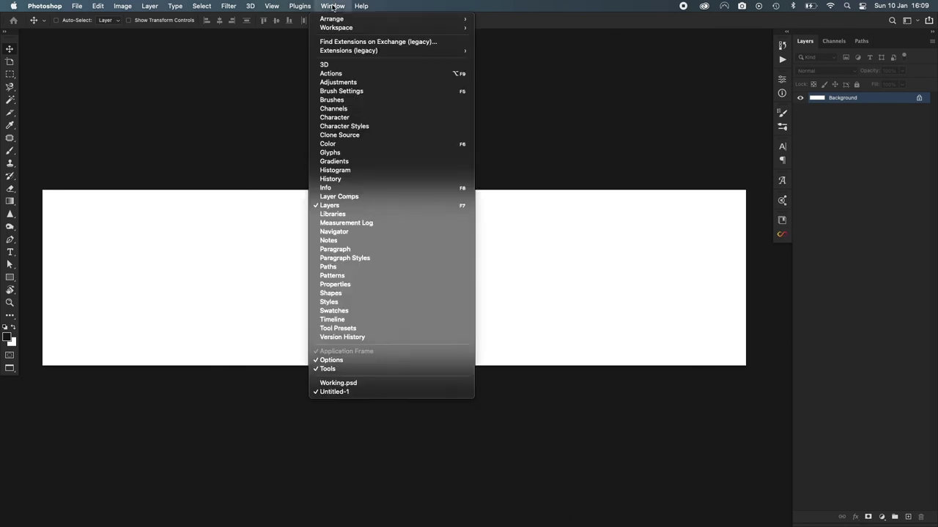
{"action": "left_click", "coordinate": [332, 6]}
{"action": "left_click", "coordinate": [272, 9]}
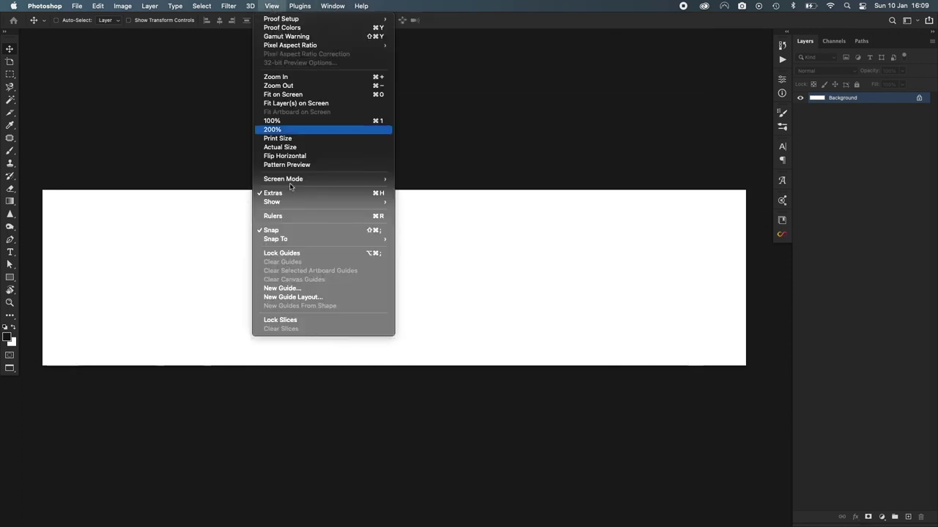
{"action": "left_click", "coordinate": [295, 297]}
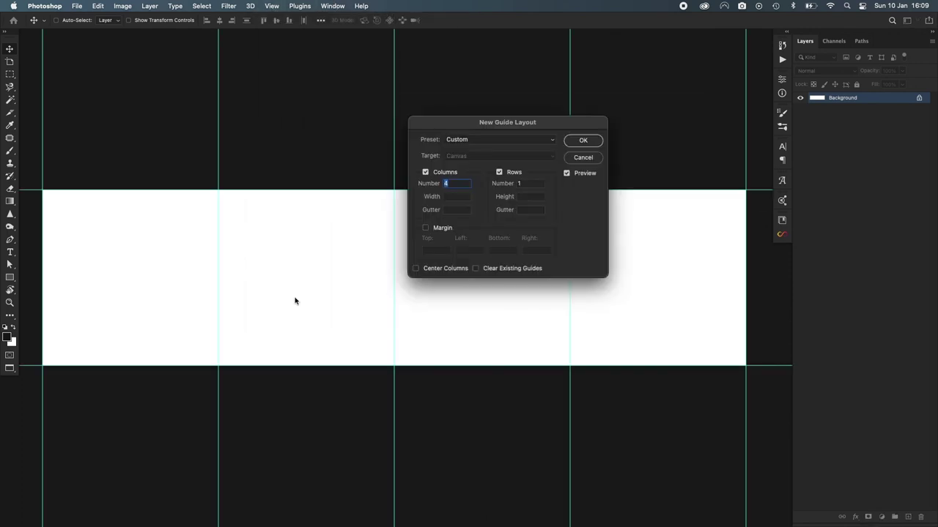
{"action": "left_click_drag", "start_coordinate": [438, 125], "coordinate": [535, 176]}
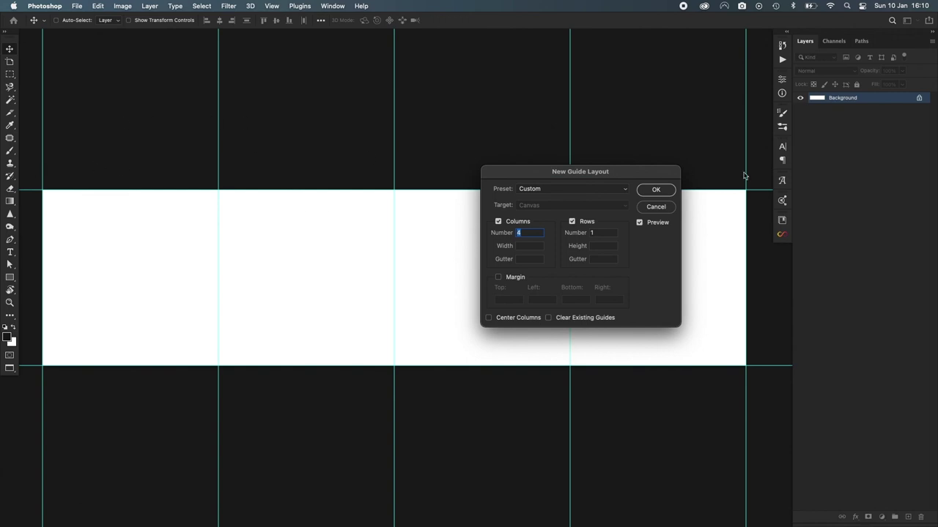
{"action": "left_click_drag", "start_coordinate": [632, 174], "coordinate": [638, 125]}
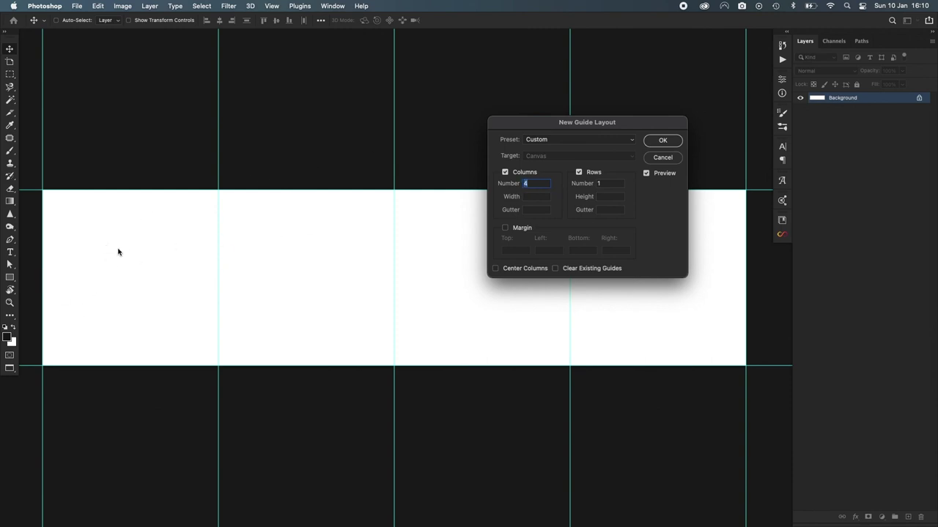
{"action": "left_click", "coordinate": [613, 183]}
{"action": "left_click", "coordinate": [579, 173]}
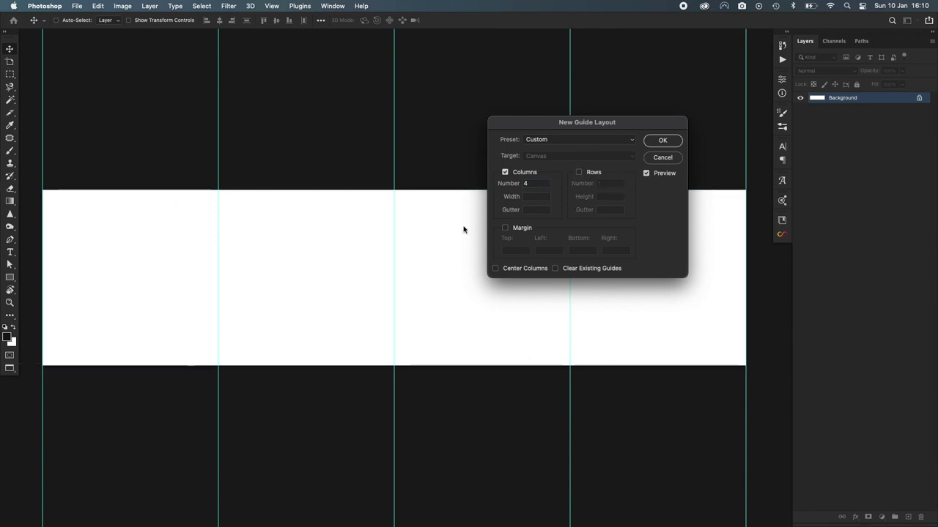
{"action": "left_click", "coordinate": [594, 173]}
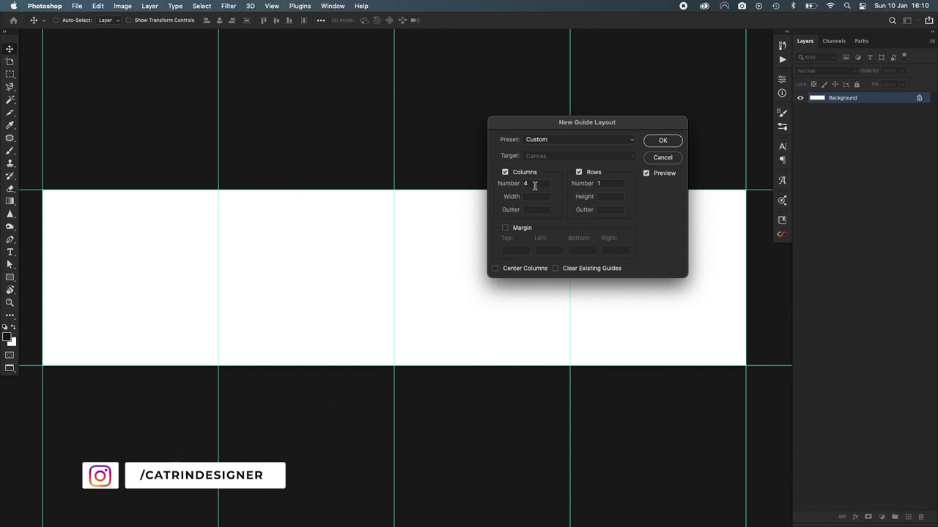
{"action": "left_click", "coordinate": [661, 141]}
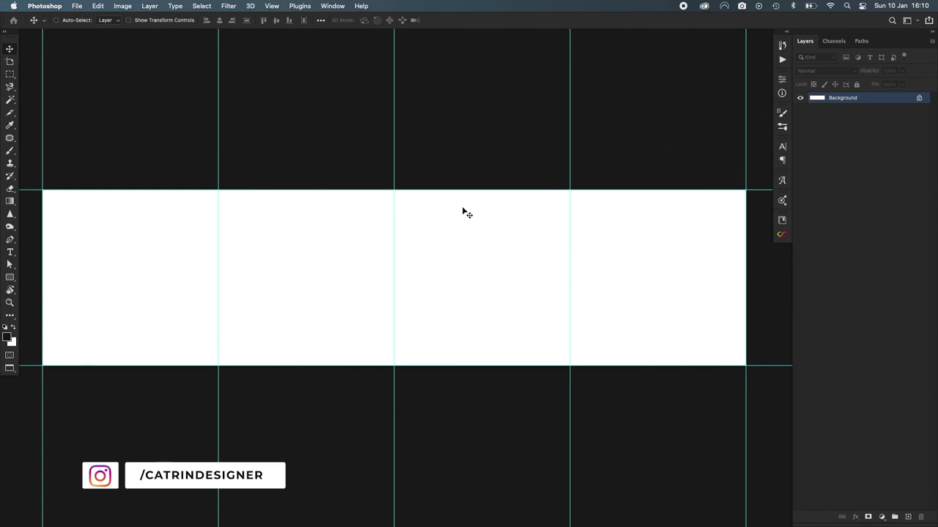
- Switch from the blank document to the Working.psd carousel design
{"action": "scroll", "coordinate": [461, 205], "scroll_direction": "left", "scroll_amount": 2}
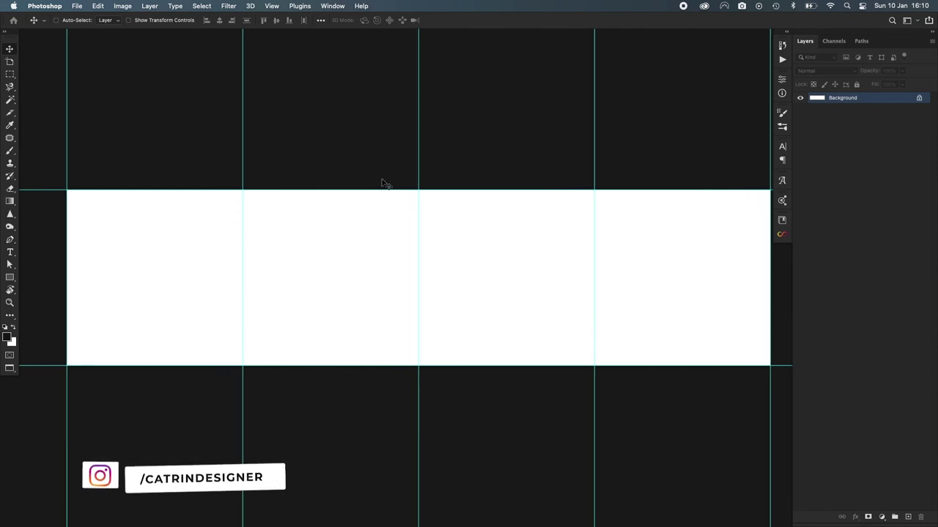
{"action": "left_click", "coordinate": [333, 6]}
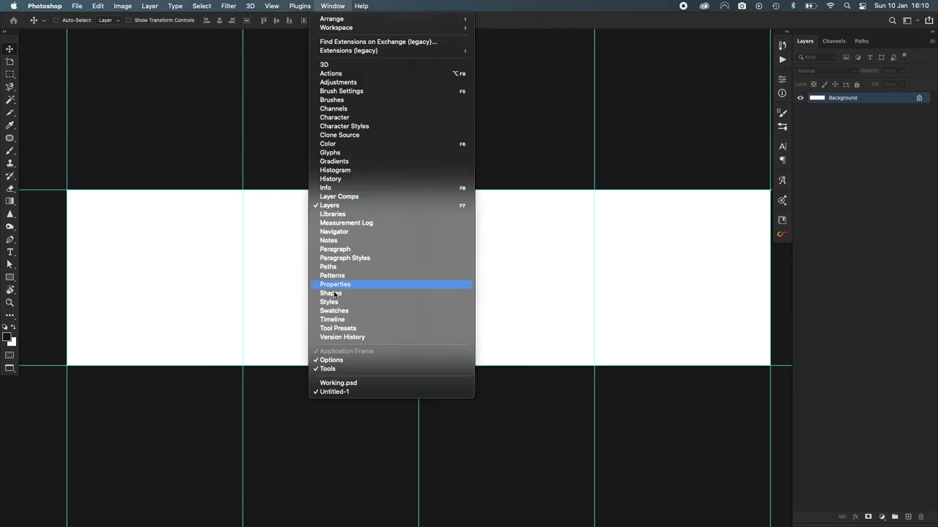
{"action": "left_click", "coordinate": [334, 6]}
{"action": "key", "text": "f"}
{"action": "key", "text": "f"}
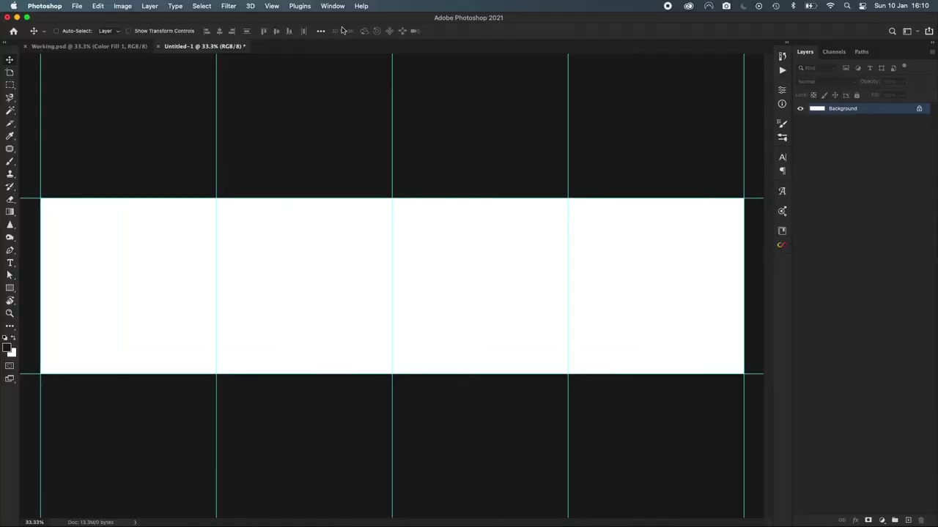
{"action": "left_click", "coordinate": [62, 47]}
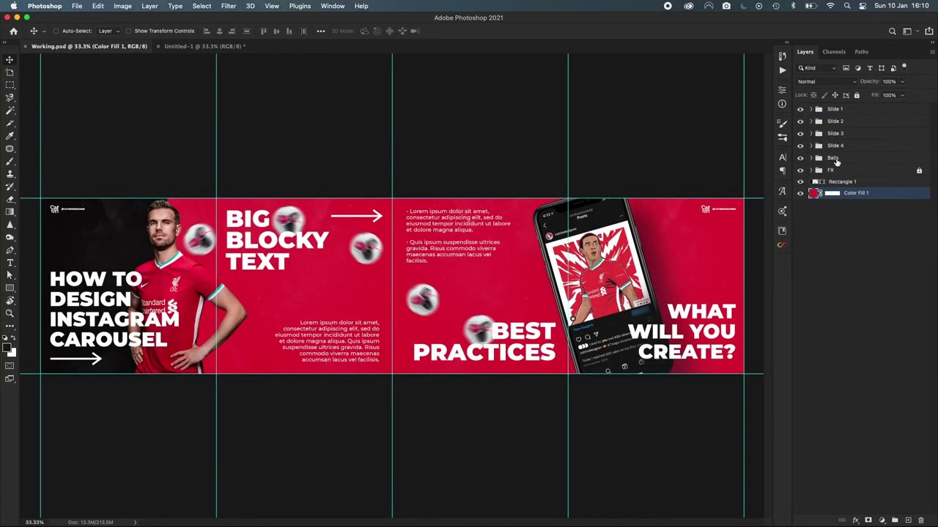
- Inspect the Balls, FX and Color Fill 1 layers, then toggle full-screen view with F
{"action": "left_click", "coordinate": [833, 158]}
{"action": "left_click", "coordinate": [838, 173]}
{"action": "left_click", "coordinate": [868, 195]}
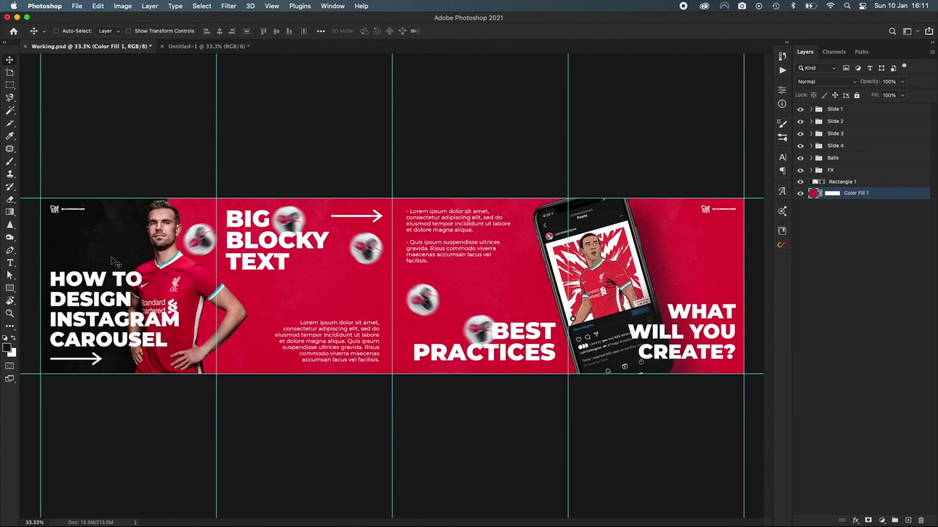
{"action": "key", "text": "f"}
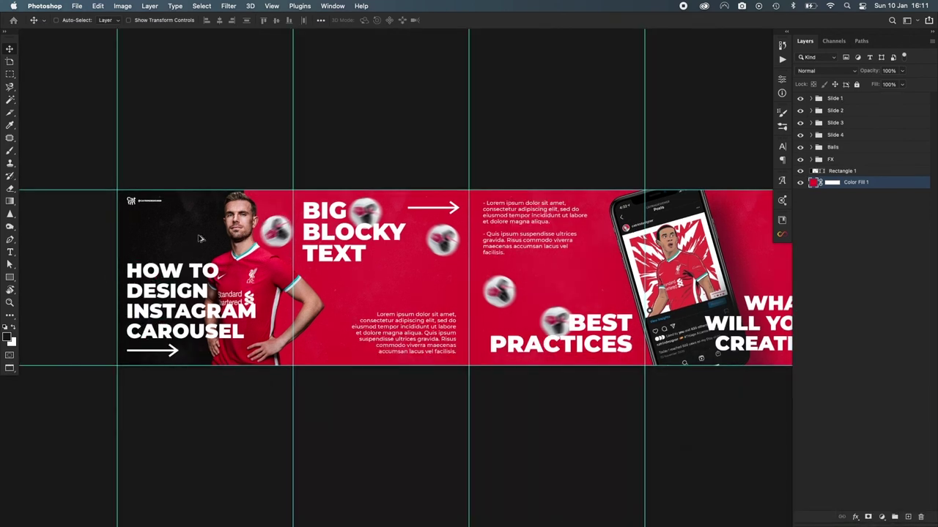
{"action": "scroll", "coordinate": [203, 241], "scroll_direction": "up", "scroll_amount": 3}
{"action": "scroll", "coordinate": [291, 260], "scroll_direction": "down", "scroll_amount": 1}
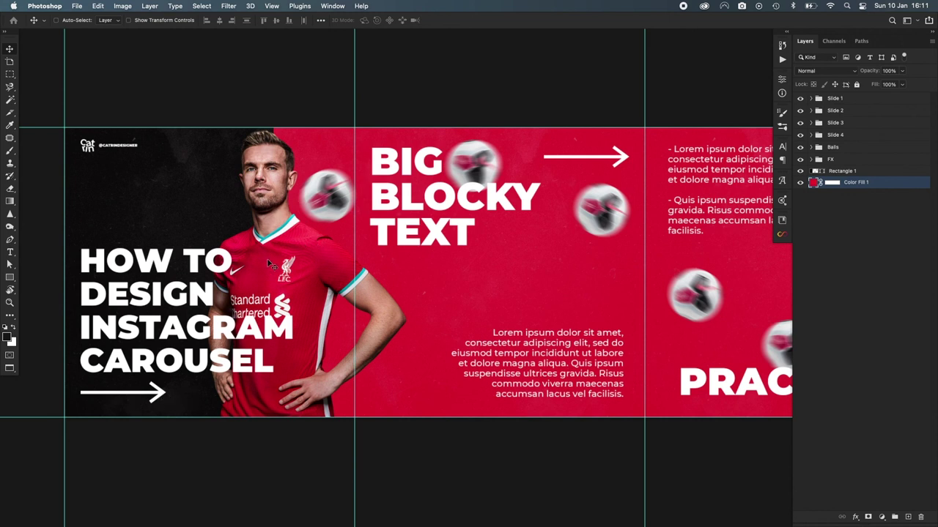
{"action": "scroll", "coordinate": [304, 253], "scroll_direction": "right", "scroll_amount": 2}
{"action": "scroll", "coordinate": [305, 255], "scroll_direction": "right", "scroll_amount": 4}
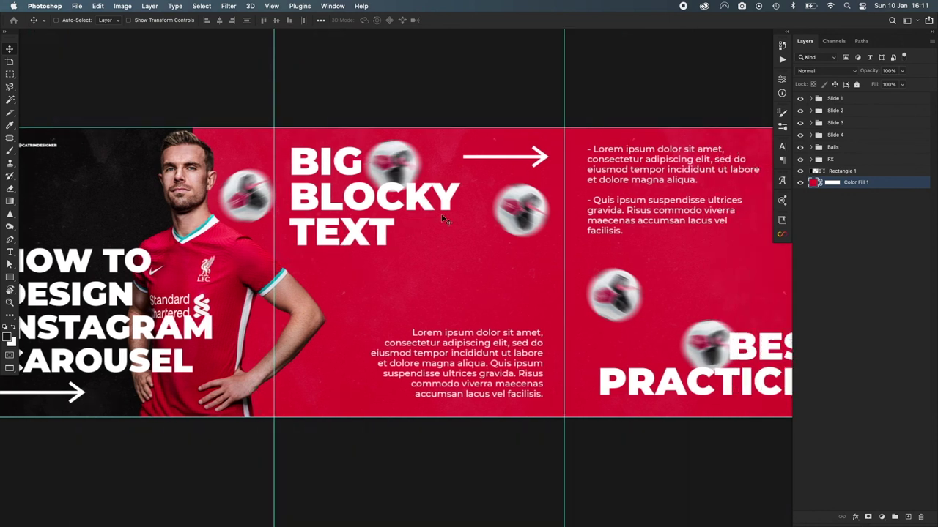
{"action": "scroll", "coordinate": [445, 231], "scroll_direction": "left", "scroll_amount": 6}
{"action": "scroll", "coordinate": [126, 310], "scroll_direction": "right", "scroll_amount": 10}
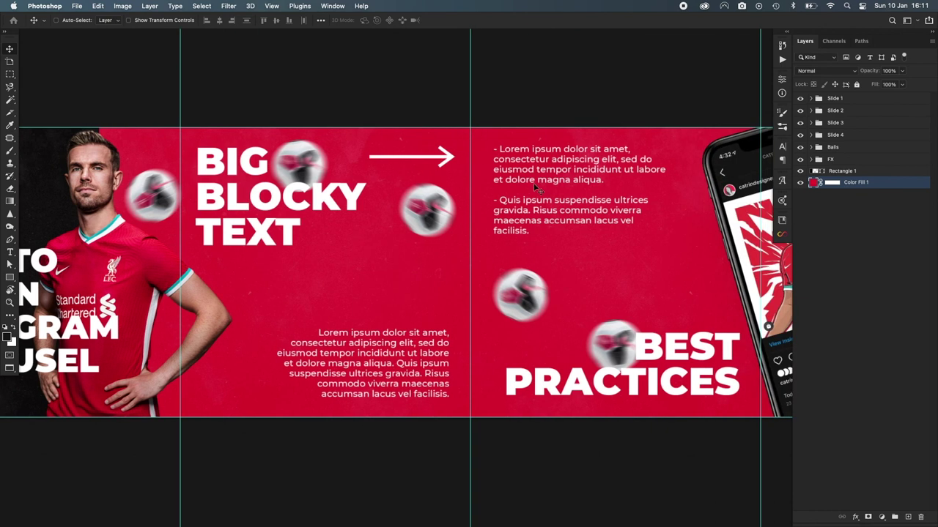
{"action": "scroll", "coordinate": [386, 159], "scroll_direction": "right", "scroll_amount": 6}
{"action": "scroll", "coordinate": [386, 159], "scroll_direction": "right", "scroll_amount": 9}
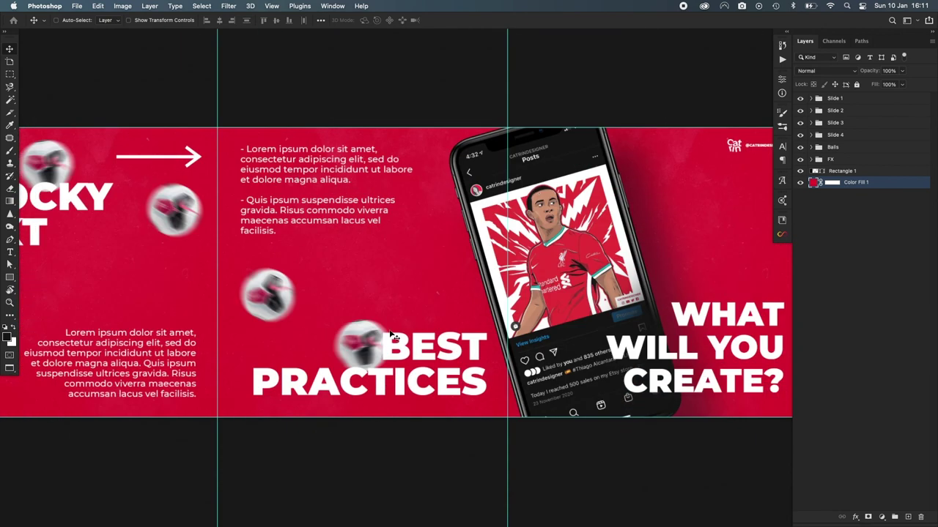
{"action": "scroll", "coordinate": [408, 256], "scroll_direction": "right", "scroll_amount": 9}
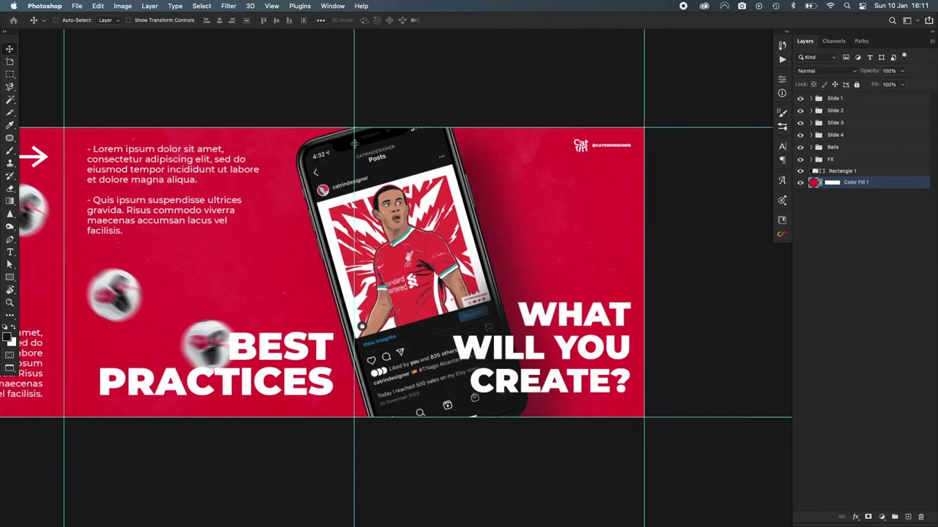
{"action": "scroll", "coordinate": [351, 170], "scroll_direction": "left", "scroll_amount": 8}
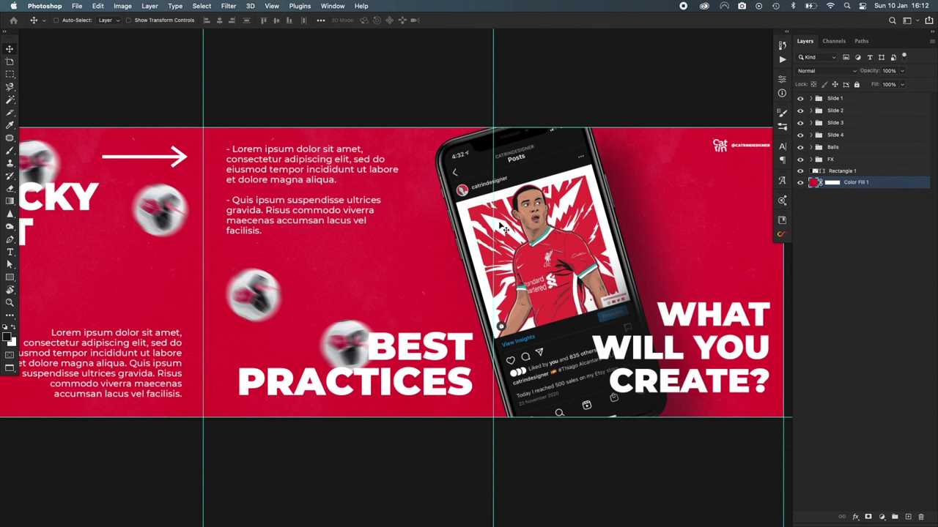
{"action": "scroll", "coordinate": [523, 259], "scroll_direction": "right", "scroll_amount": 5}
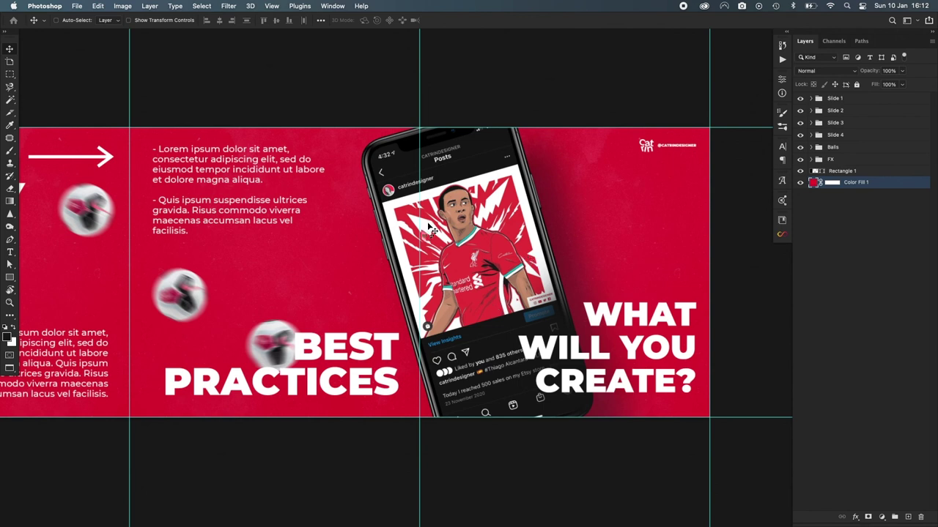
{"action": "scroll", "coordinate": [424, 203], "scroll_direction": "left", "scroll_amount": 10}
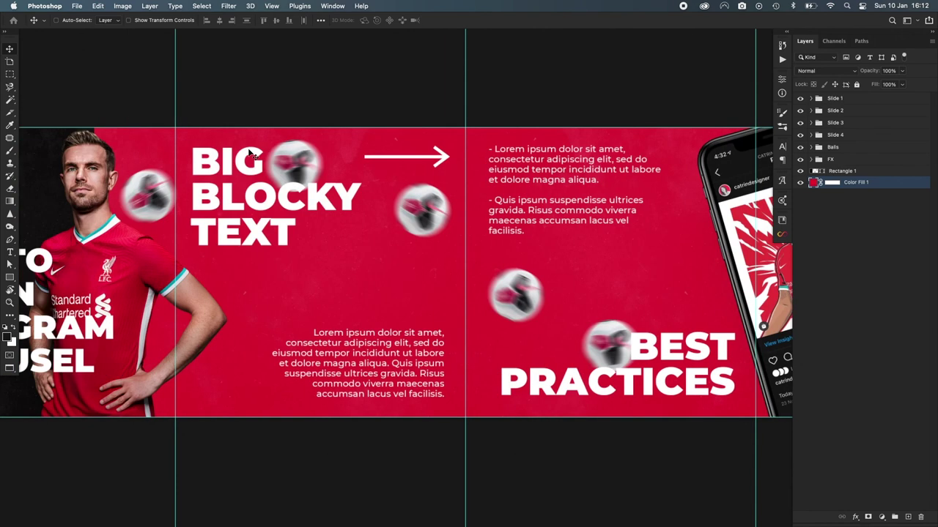
{"action": "scroll", "coordinate": [351, 247], "scroll_direction": "left", "scroll_amount": 2}
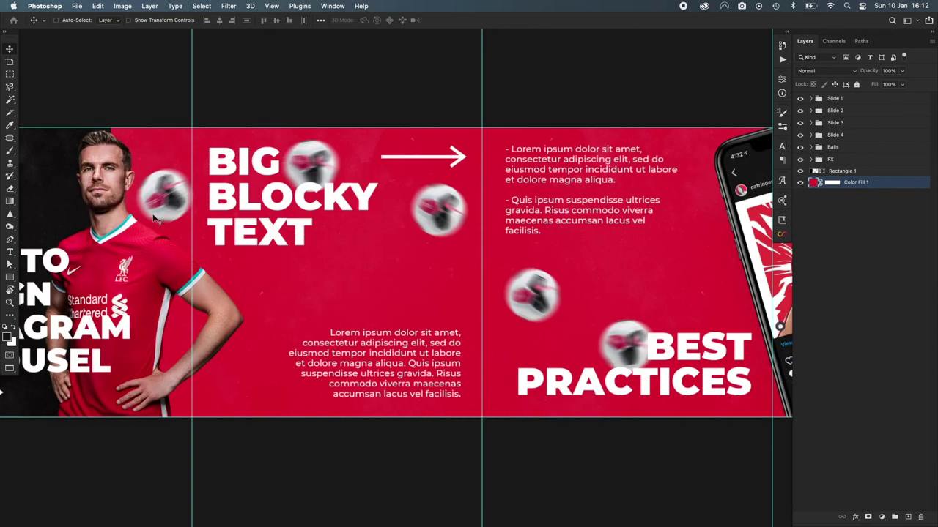
{"action": "scroll", "coordinate": [716, 245], "scroll_direction": "right", "scroll_amount": 4}
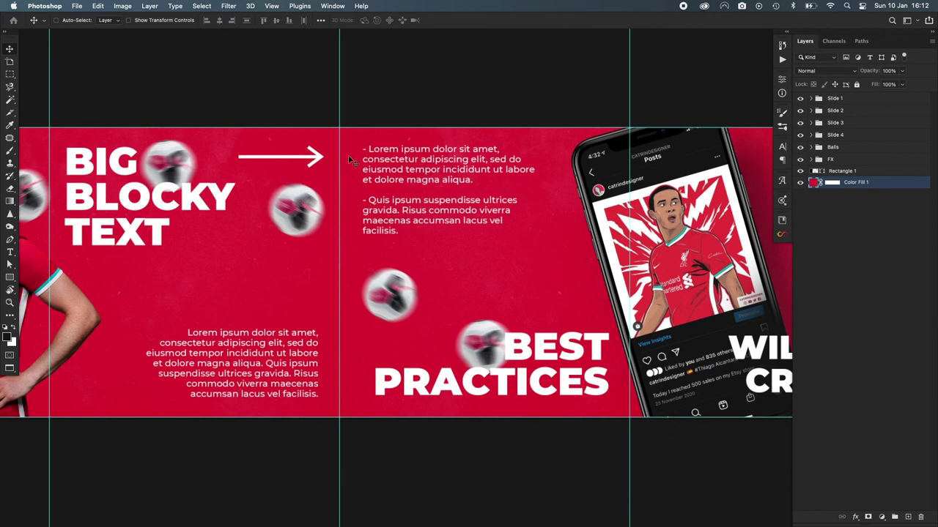
{"action": "scroll", "coordinate": [334, 195], "scroll_direction": "right", "scroll_amount": 5}
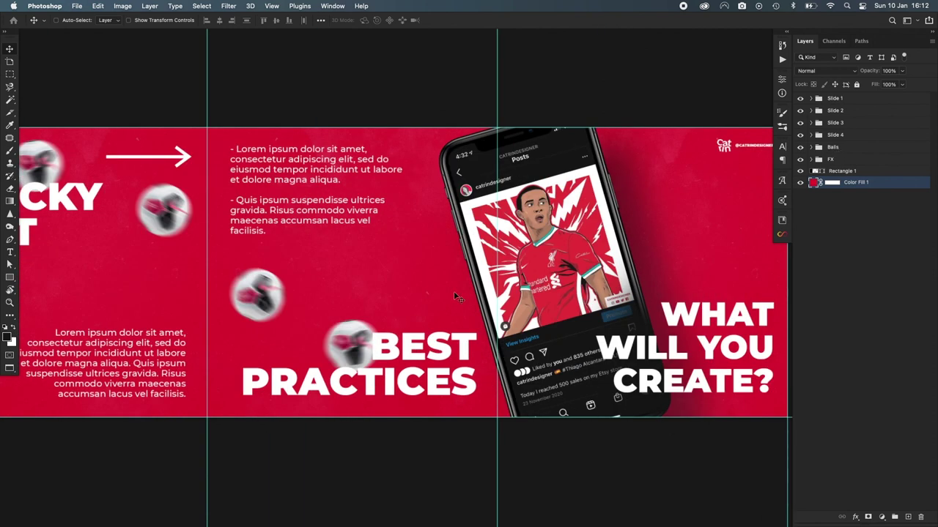
{"action": "scroll", "coordinate": [454, 291], "scroll_direction": "right", "scroll_amount": 3}
{"action": "scroll", "coordinate": [284, 293], "scroll_direction": "left", "scroll_amount": 12}
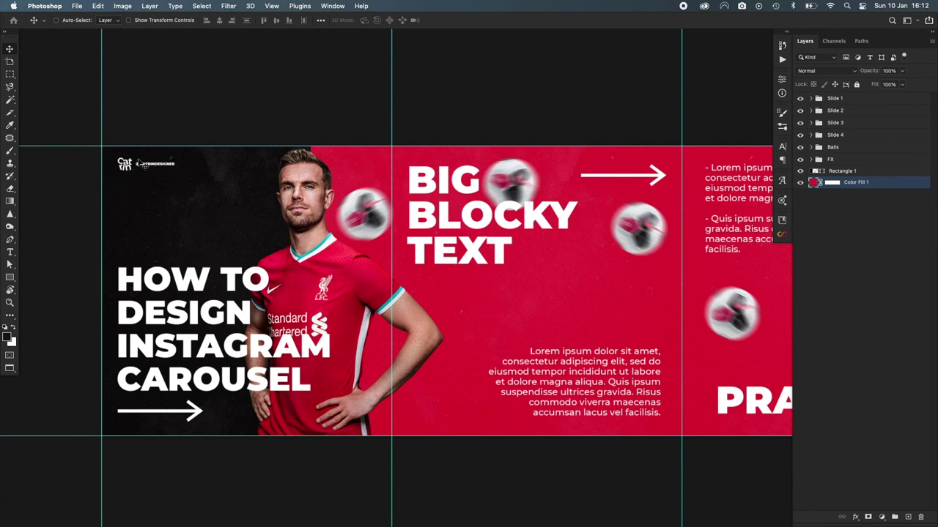
{"action": "scroll", "coordinate": [480, 198], "scroll_direction": "right", "scroll_amount": 10}
{"action": "scroll", "coordinate": [481, 198], "scroll_direction": "right", "scroll_amount": 2}
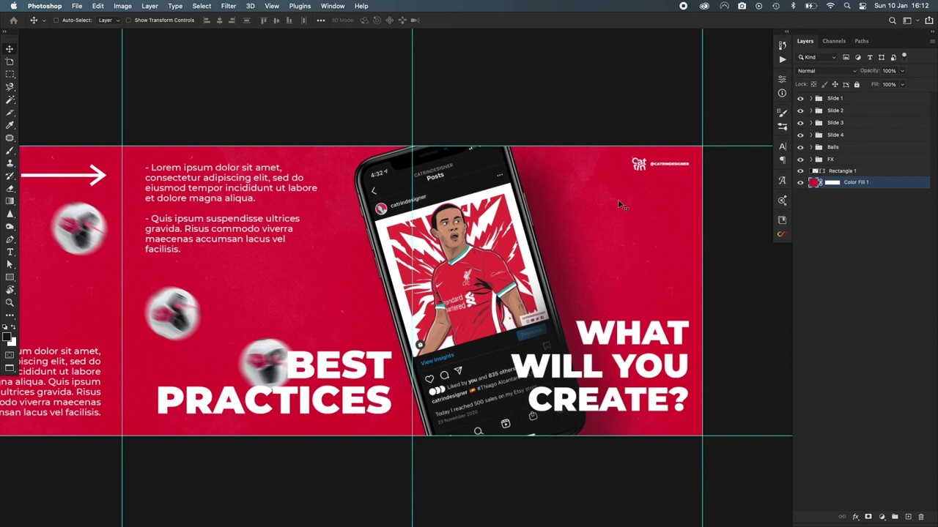
{"action": "scroll", "coordinate": [618, 200], "scroll_direction": "left", "scroll_amount": 5}
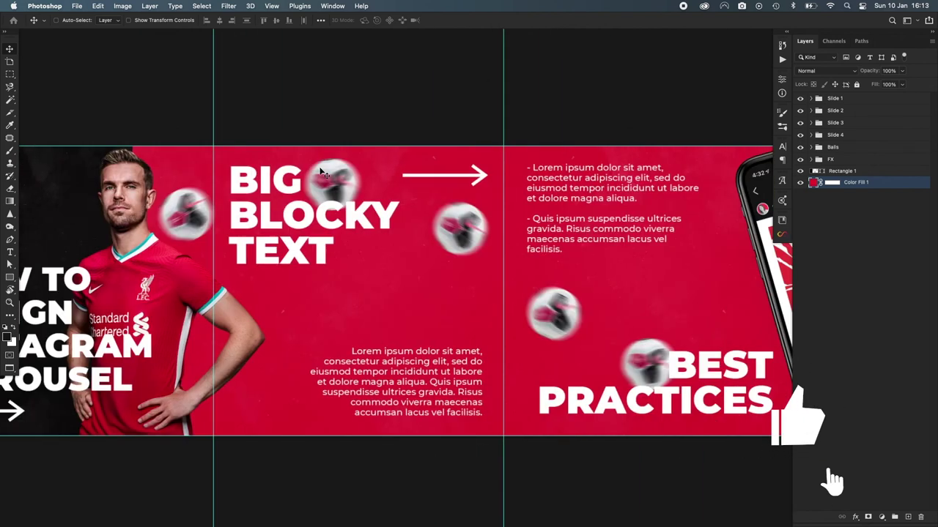
{"action": "scroll", "coordinate": [321, 172], "scroll_direction": "right", "scroll_amount": 10}
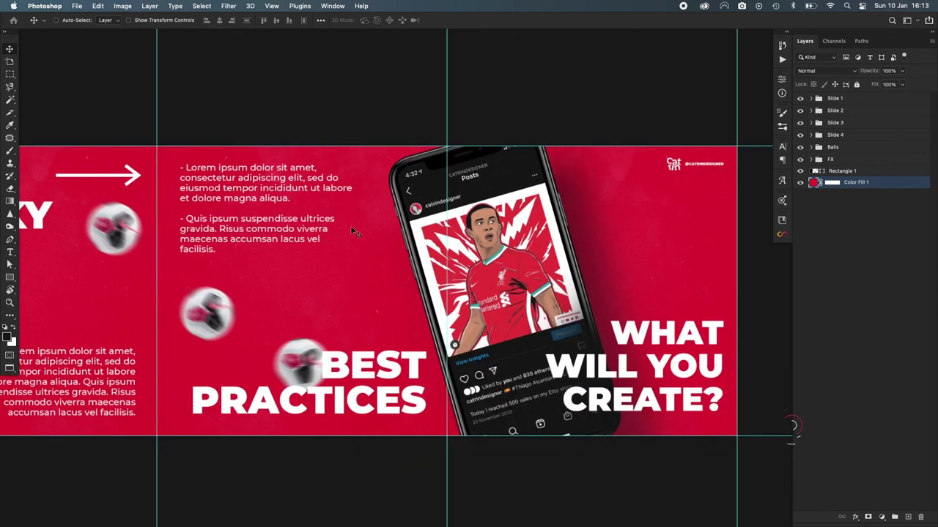
{"action": "scroll", "coordinate": [352, 230], "scroll_direction": "left", "scroll_amount": 15}
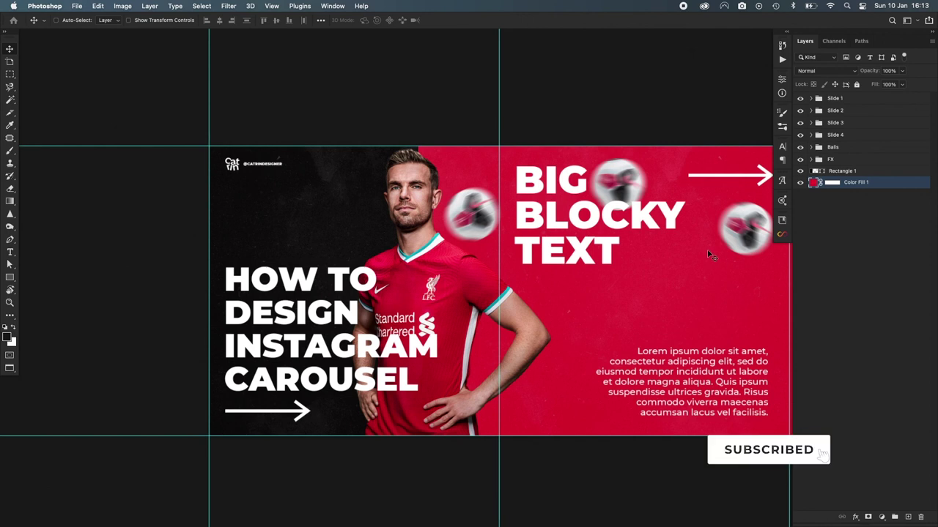
{"action": "scroll", "coordinate": [452, 228], "scroll_direction": "right", "scroll_amount": 3}
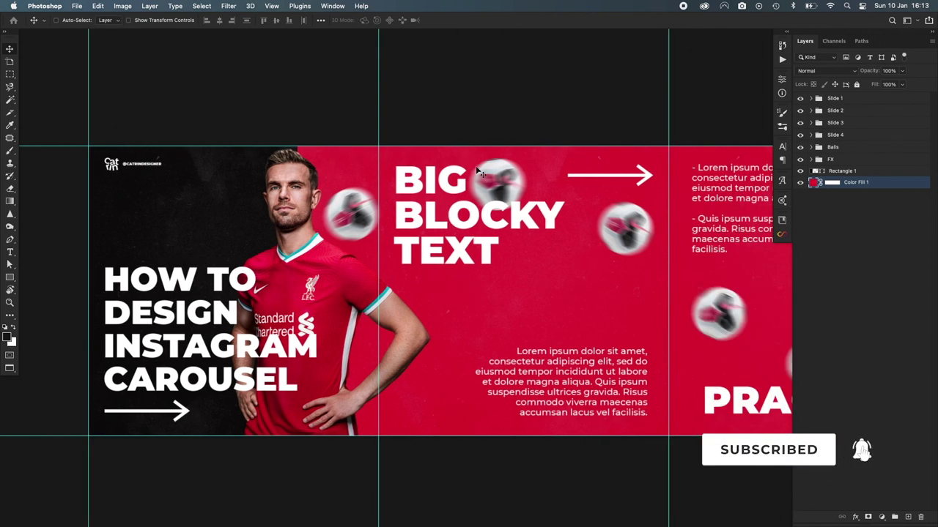
{"action": "scroll", "coordinate": [523, 229], "scroll_direction": "right", "scroll_amount": 5}
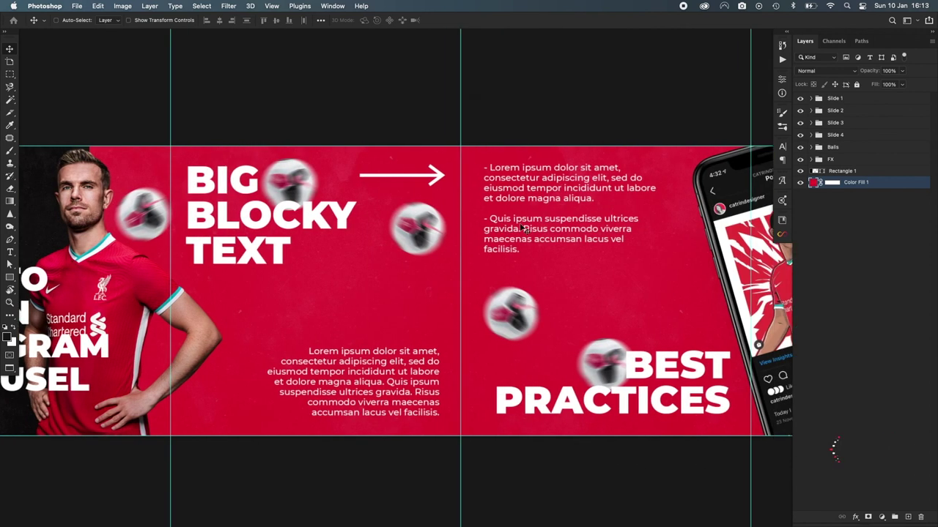
{"action": "scroll", "coordinate": [523, 229], "scroll_direction": "right", "scroll_amount": 5}
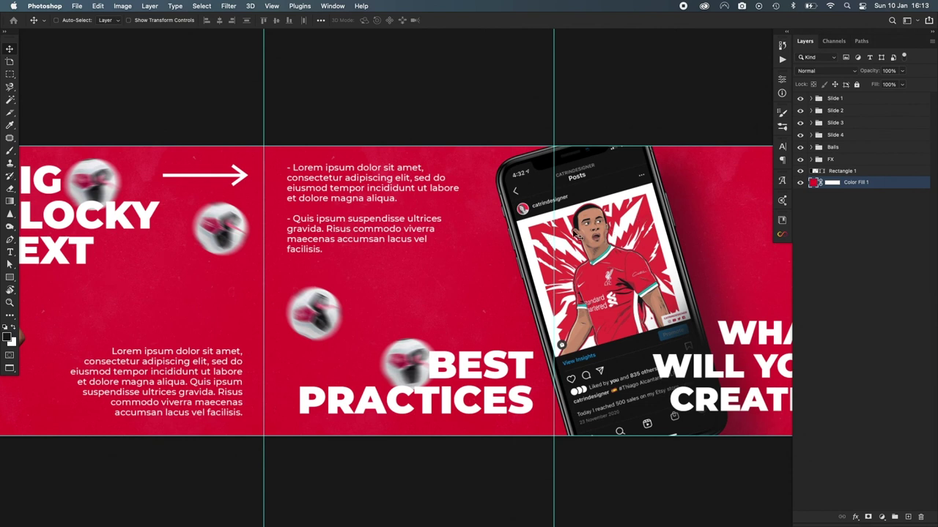
{"action": "scroll", "coordinate": [577, 234], "scroll_direction": "down", "scroll_amount": 5}
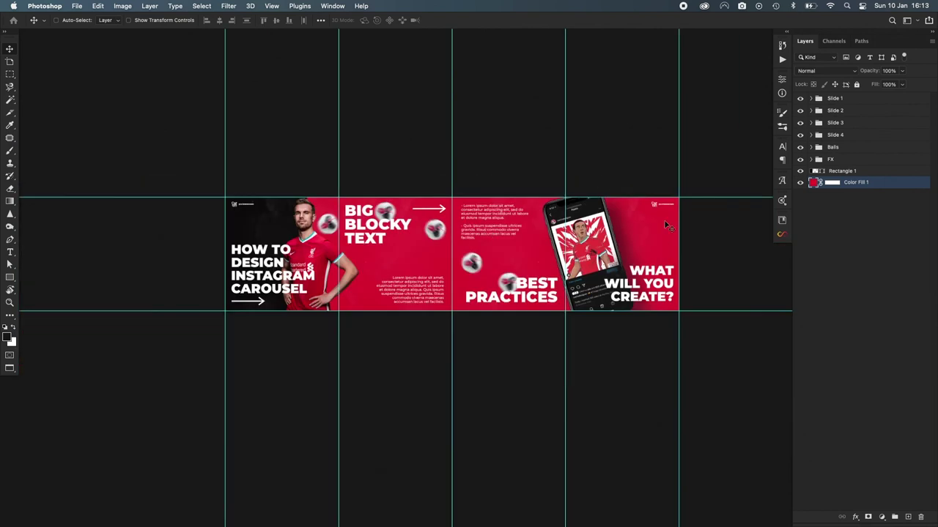
{"action": "scroll", "coordinate": [667, 226], "scroll_direction": "right", "scroll_amount": 3}
{"action": "scroll", "coordinate": [561, 214], "scroll_direction": "up", "scroll_amount": 3}
{"action": "scroll", "coordinate": [556, 210], "scroll_direction": "left", "scroll_amount": 6}
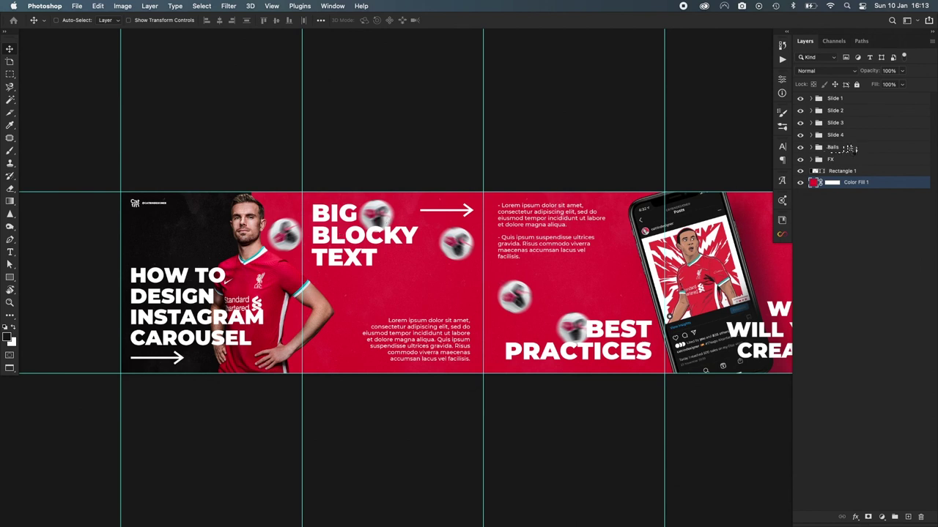
{"action": "double_click", "coordinate": [849, 148]}
- Cancel the Layer Style dialog and drag the Balls group above Slide 1, then review the slides
{"action": "left_click", "coordinate": [638, 334]}
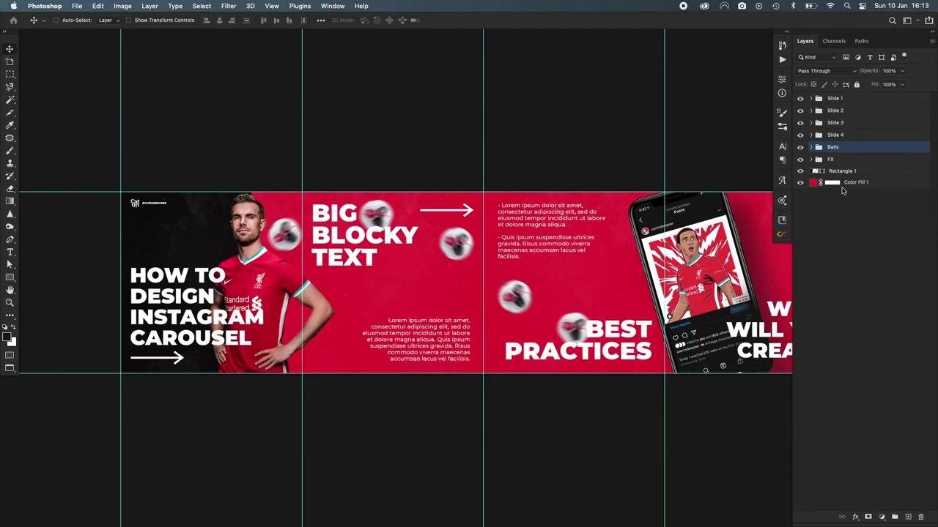
{"action": "left_click_drag", "start_coordinate": [843, 148], "coordinate": [848, 95]}
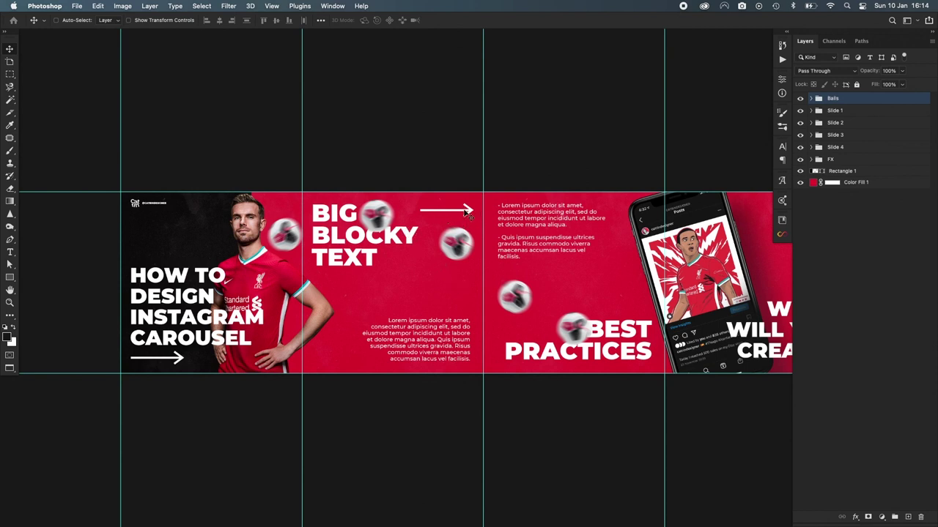
{"action": "scroll", "coordinate": [439, 299], "scroll_direction": "right", "scroll_amount": 10}
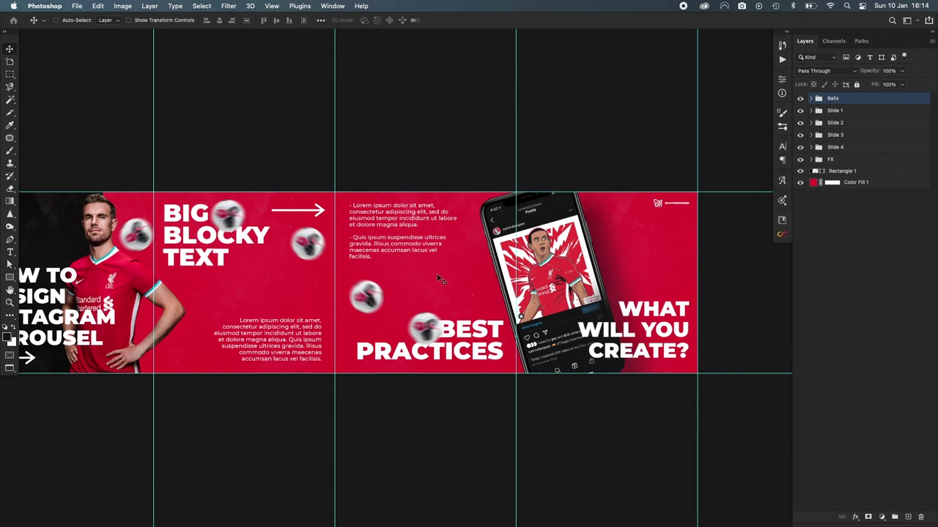
{"action": "scroll", "coordinate": [463, 253], "scroll_direction": "right", "scroll_amount": 5}
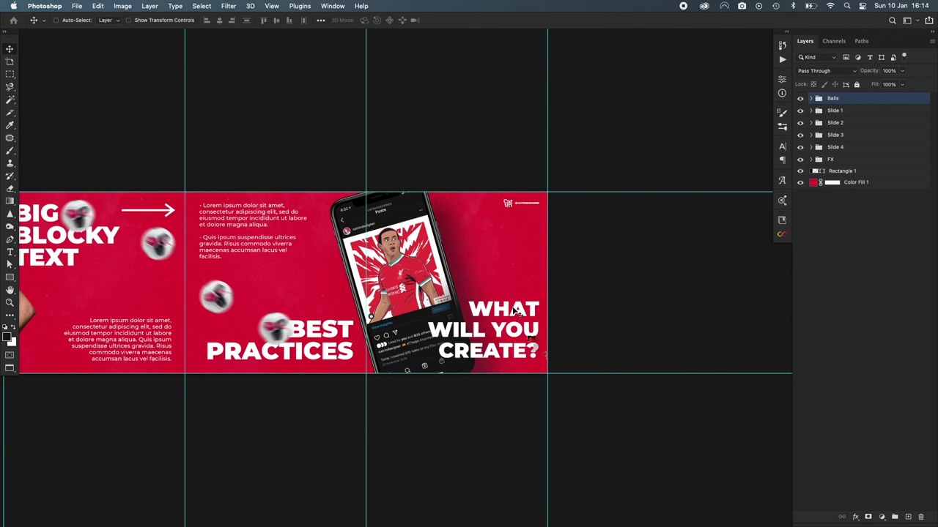
{"action": "scroll", "coordinate": [548, 326], "scroll_direction": "left", "scroll_amount": 3}
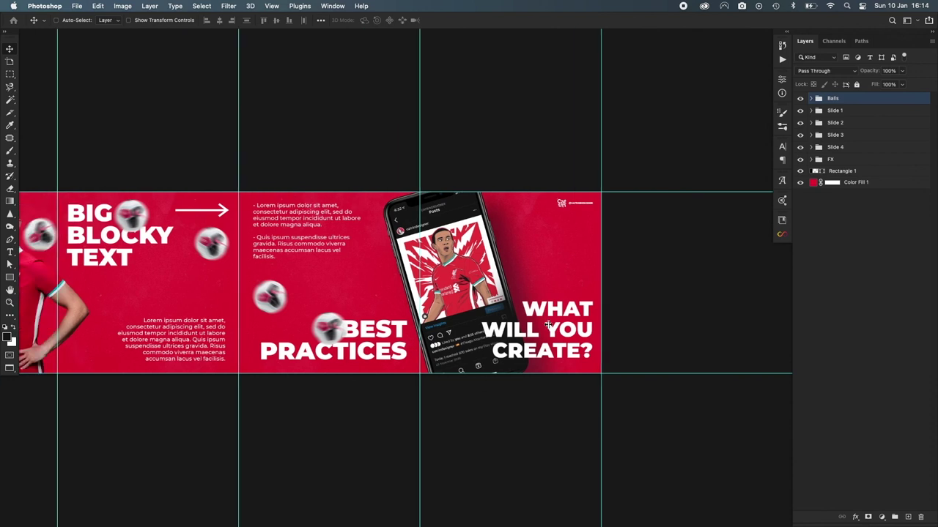
{"action": "scroll", "coordinate": [548, 325], "scroll_direction": "left", "scroll_amount": 3}
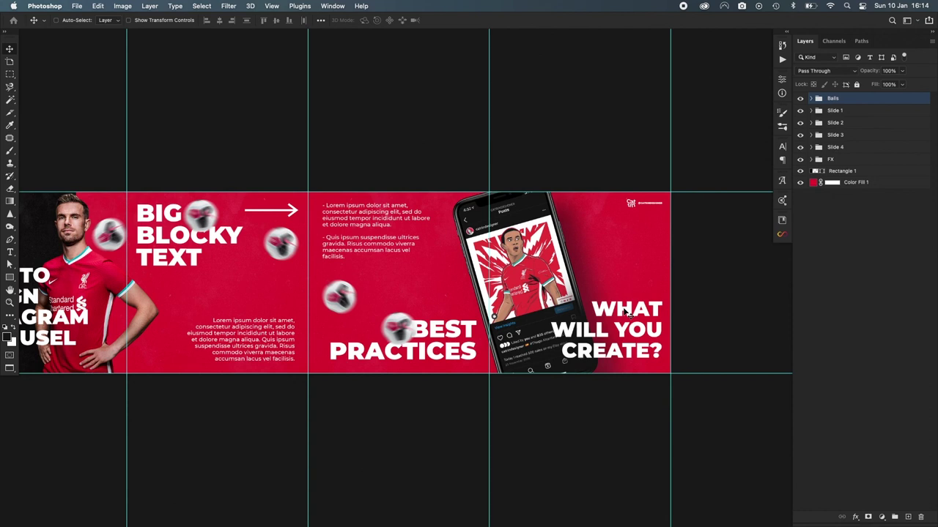
{"action": "left_click_drag", "start_coordinate": [627, 311], "coordinate": [624, 311]}
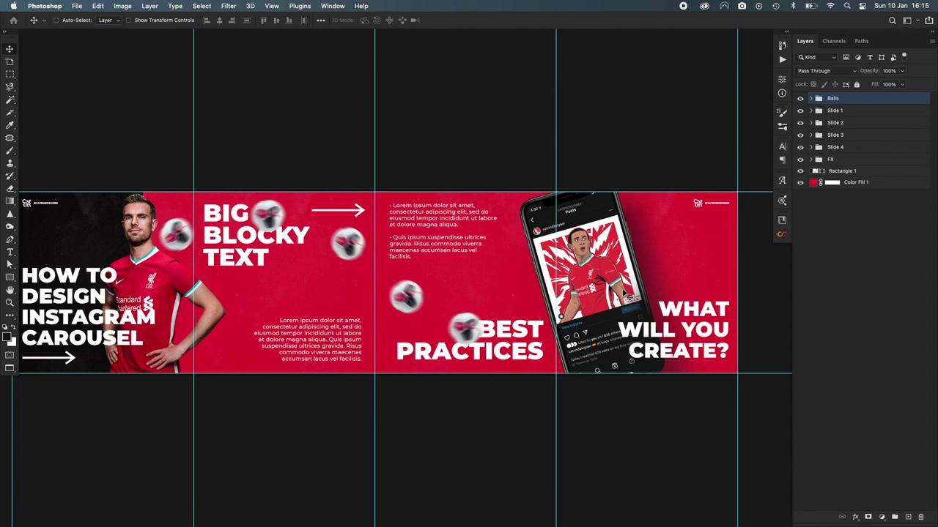
{"action": "scroll", "coordinate": [624, 300], "scroll_direction": "right", "scroll_amount": 5}
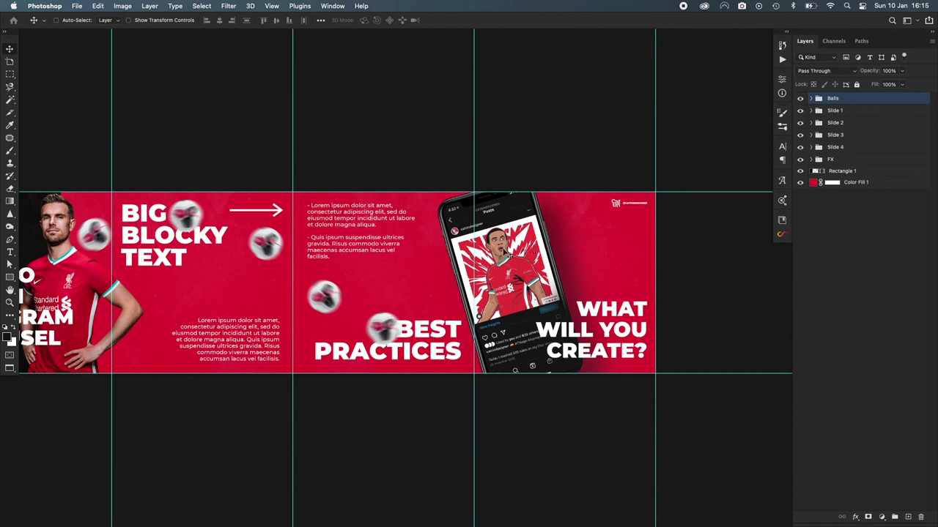
{"action": "scroll", "coordinate": [505, 255], "scroll_direction": "left", "scroll_amount": 5}
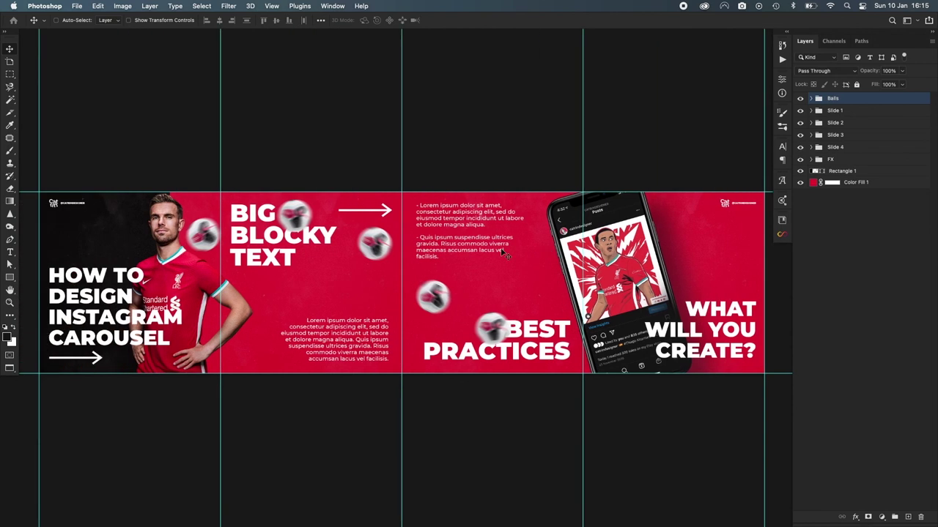
{"action": "scroll", "coordinate": [503, 253], "scroll_direction": "down", "scroll_amount": 2}
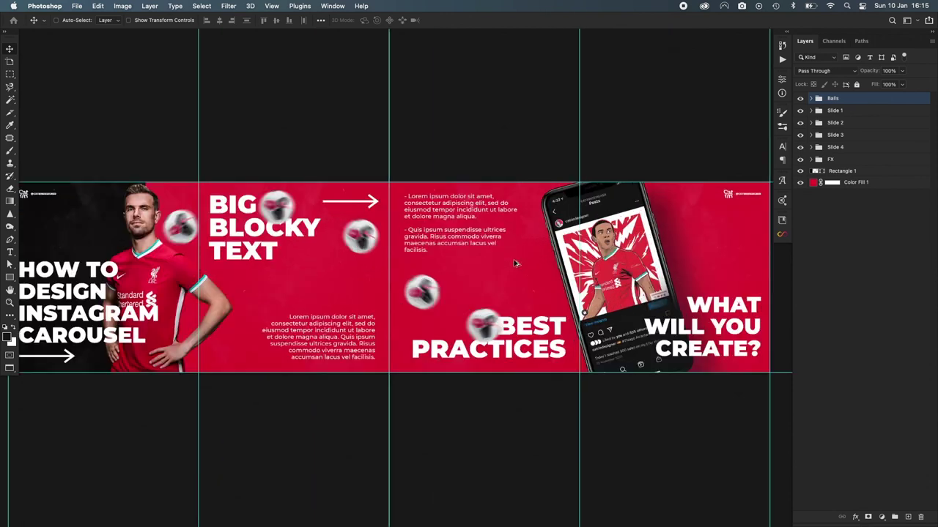
{"action": "scroll", "coordinate": [513, 259], "scroll_direction": "up", "scroll_amount": 2}
{"action": "scroll", "coordinate": [520, 262], "scroll_direction": "down", "scroll_amount": 2}
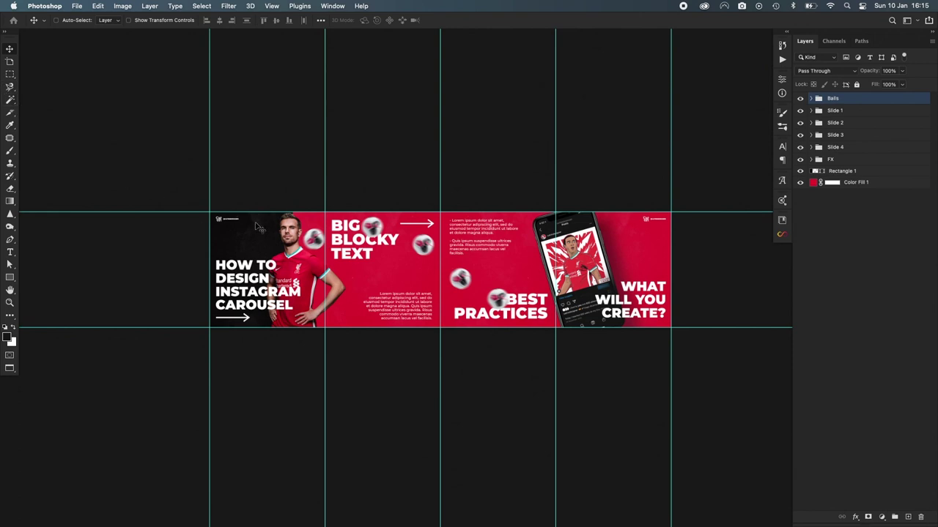
{"action": "left_click", "coordinate": [11, 98]}
- Switch from the Crop tool to the Slice Tool to cut the strip into four slices
{"action": "left_click", "coordinate": [11, 112]}
{"action": "left_click", "coordinate": [11, 113]}
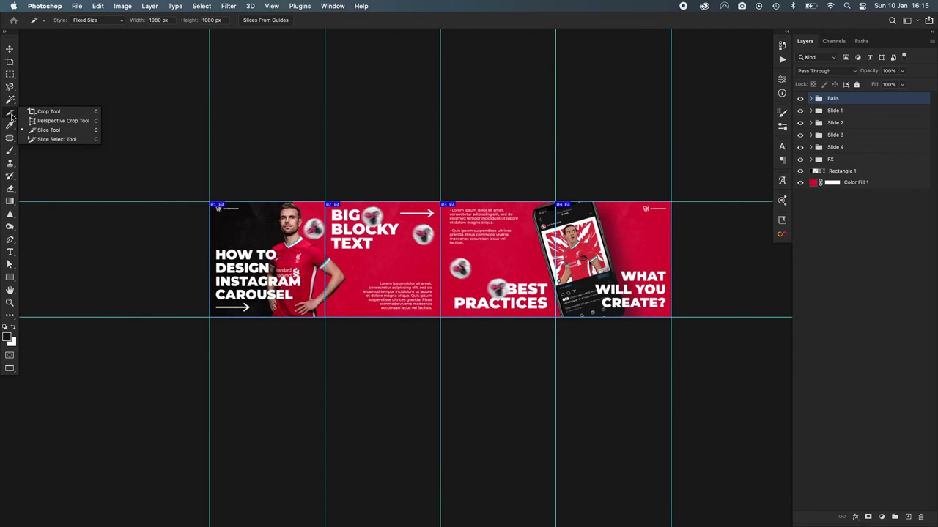
{"action": "left_click", "coordinate": [46, 111]}
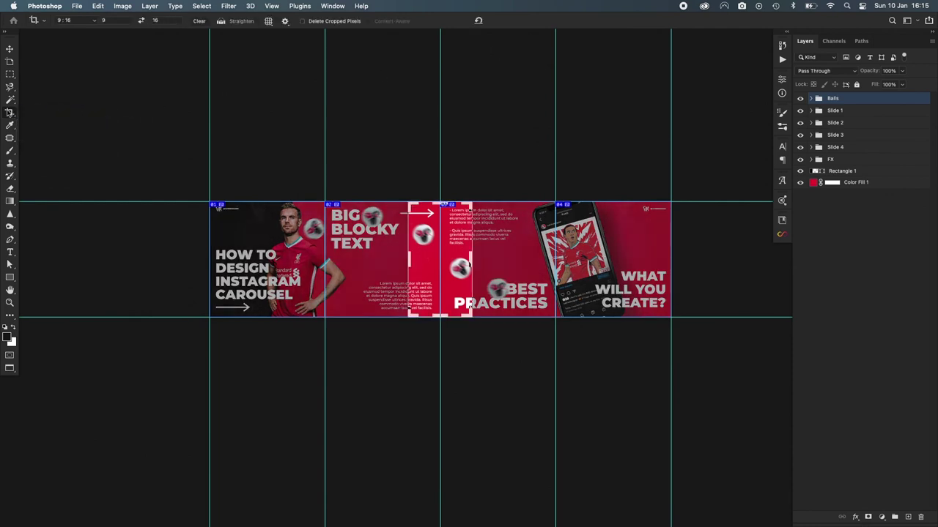
{"action": "left_click", "coordinate": [9, 112]}
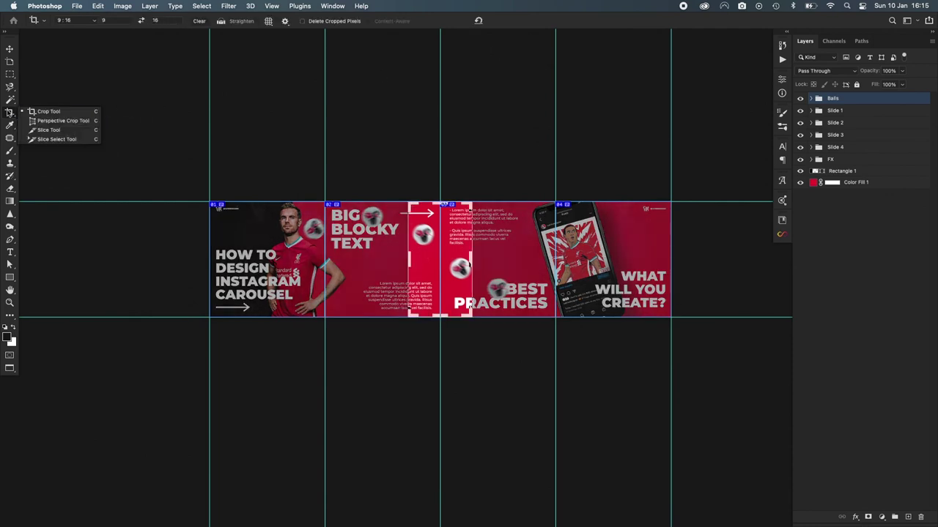
{"action": "left_click", "coordinate": [55, 130]}
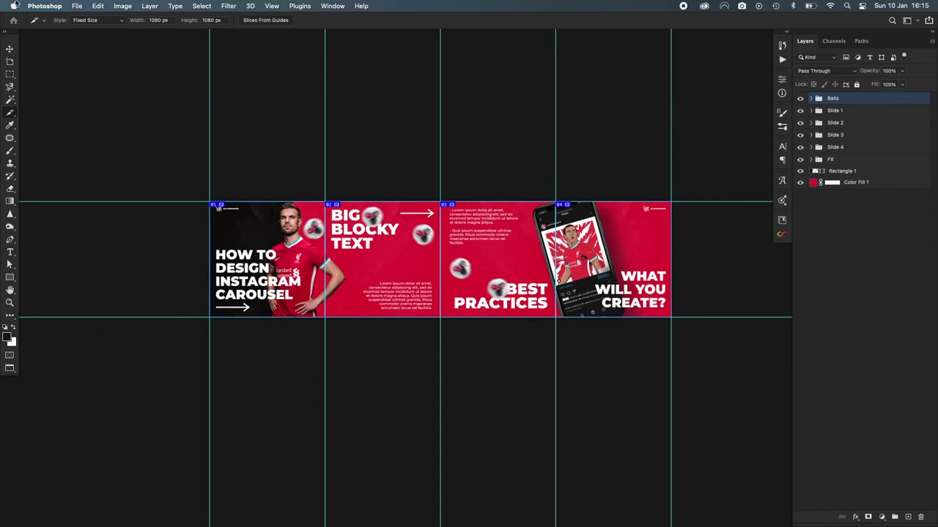
{"action": "left_click", "coordinate": [78, 6]}
- Open Save for Web (Legacy) as PNG-24, check the slide previews, and save the optimised images
{"action": "mouse_move", "coordinate": [88, 135]}
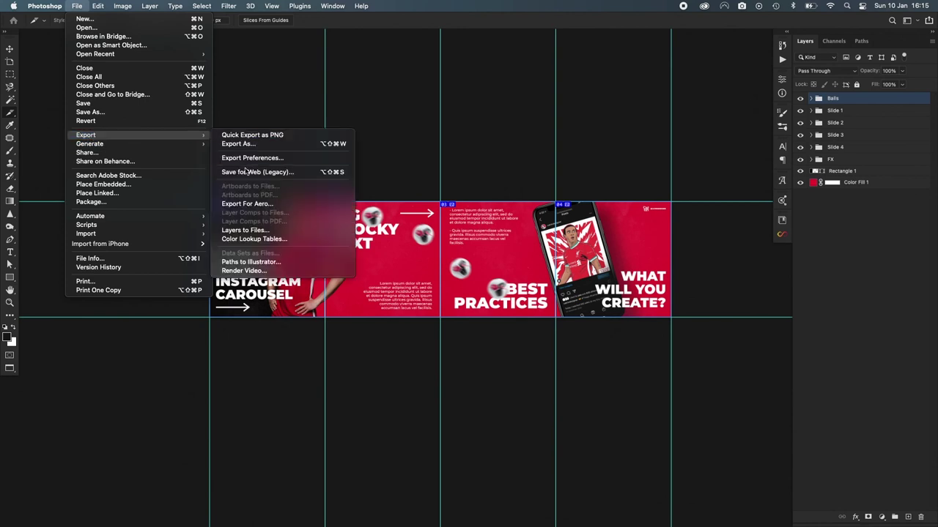
{"action": "left_click", "coordinate": [246, 174]}
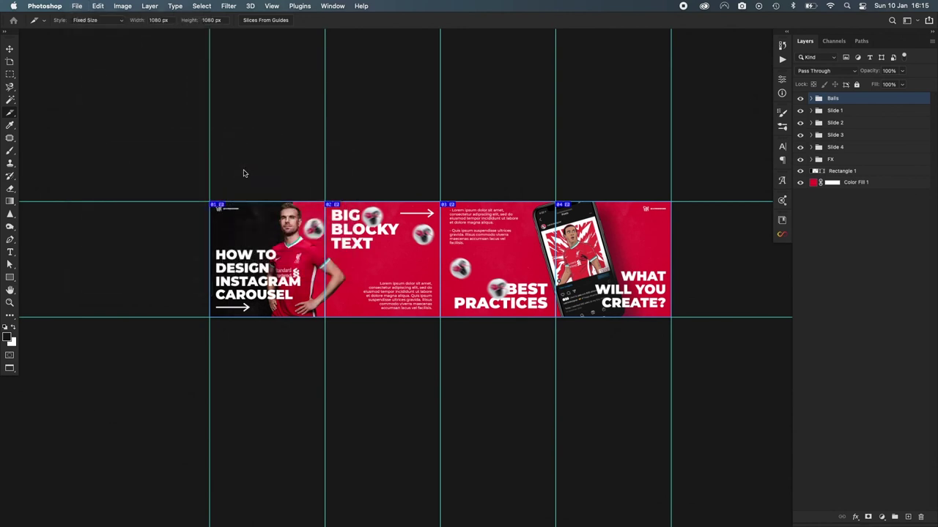
{"action": "scroll", "coordinate": [295, 220], "scroll_direction": "down", "scroll_amount": 5}
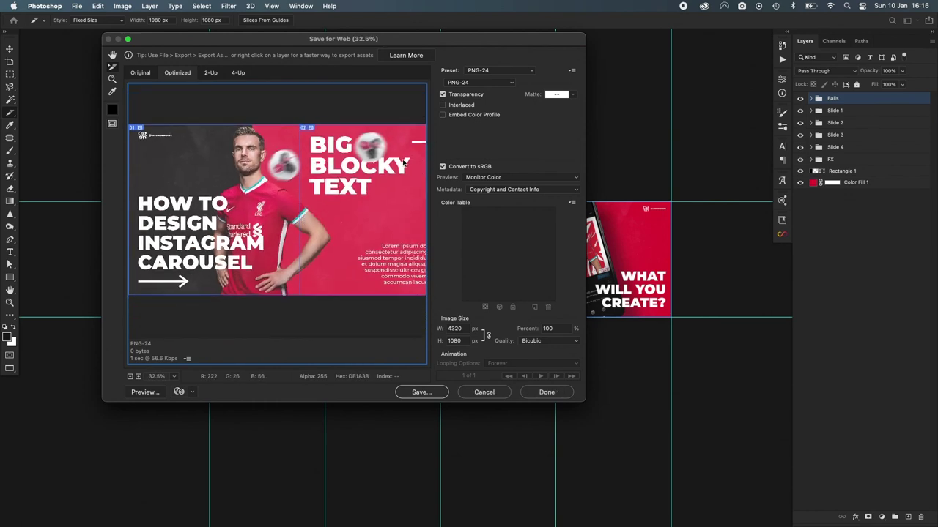
{"action": "scroll", "coordinate": [348, 149], "scroll_direction": "right", "scroll_amount": 10}
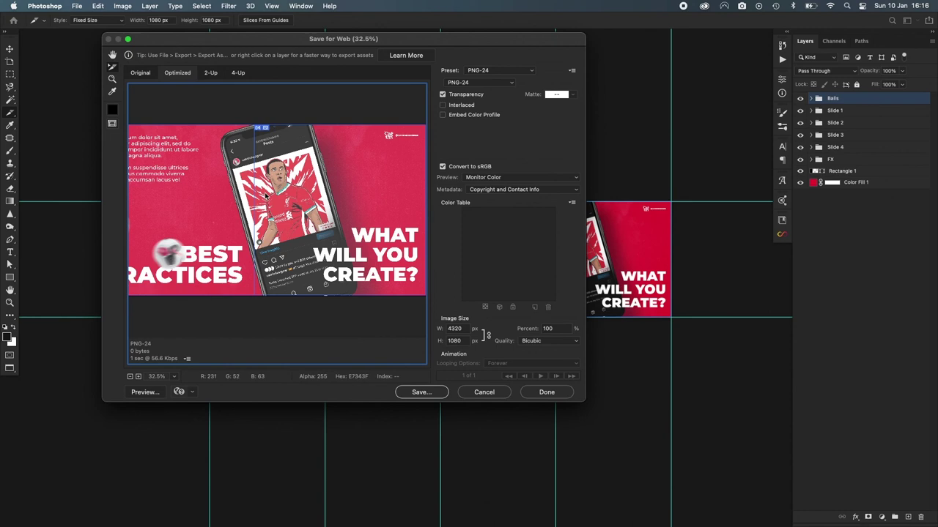
{"action": "scroll", "coordinate": [340, 157], "scroll_direction": "left", "scroll_amount": 10}
{"action": "scroll", "coordinate": [322, 184], "scroll_direction": "right", "scroll_amount": 10}
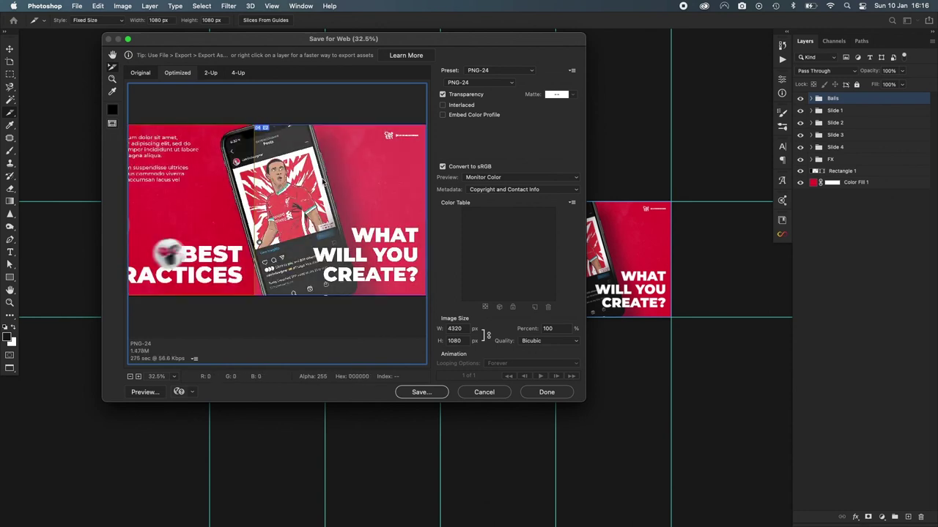
{"action": "scroll", "coordinate": [250, 210], "scroll_direction": "left", "scroll_amount": 10}
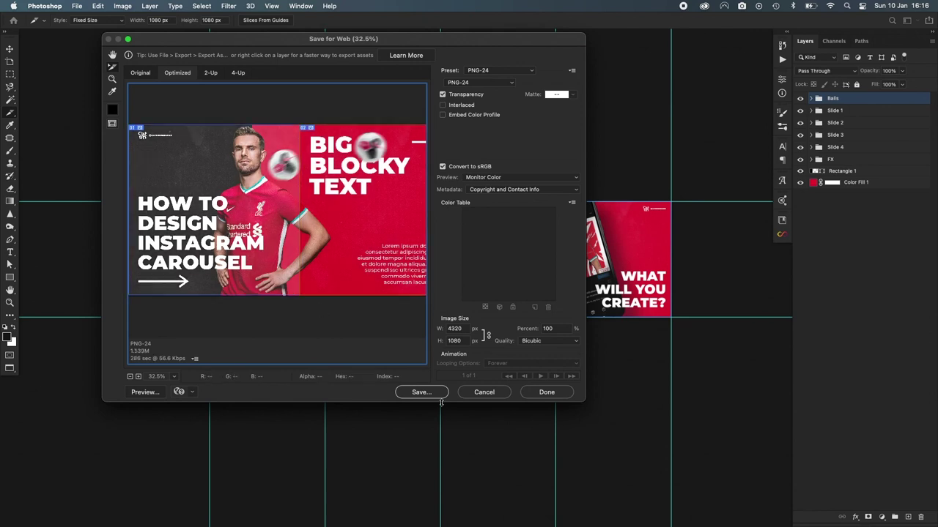
{"action": "left_click", "coordinate": [441, 398]}
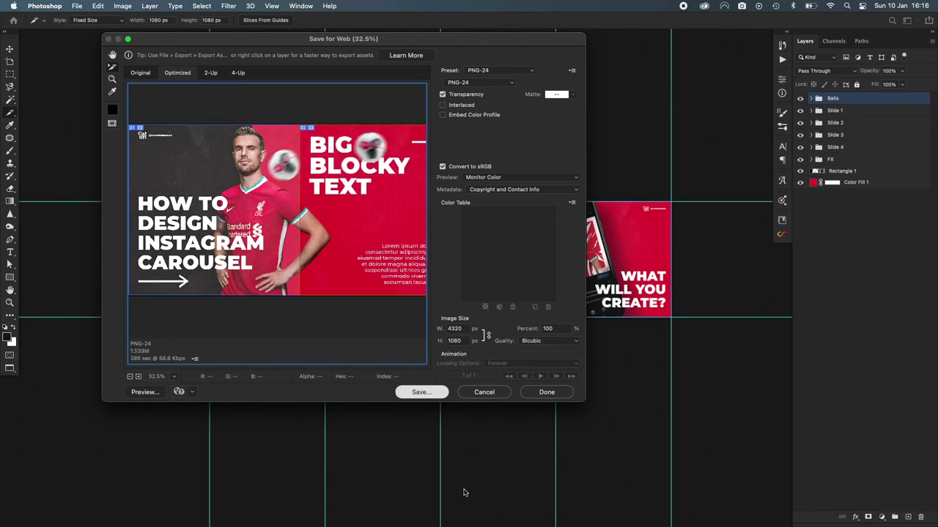
{"action": "left_click", "coordinate": [516, 394]}
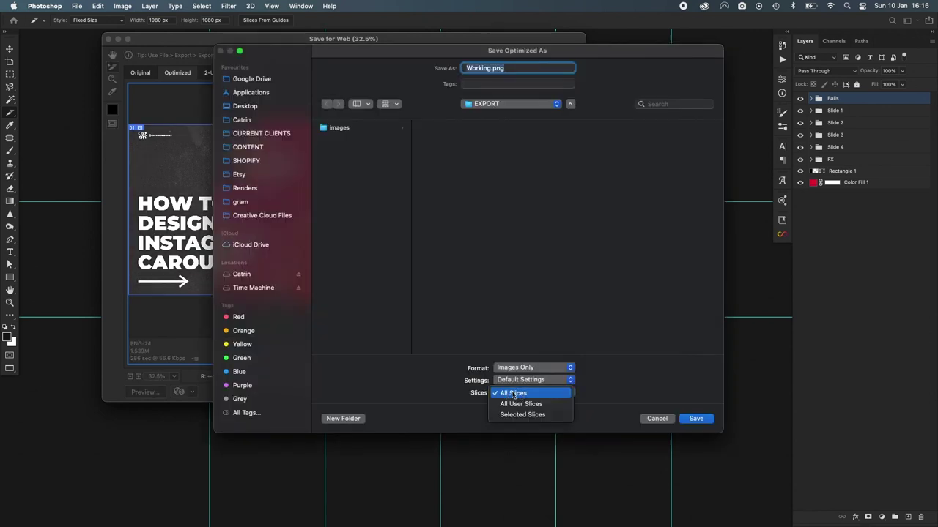
- Save All Slices into the EXPORT folder under the name Instagram-Carousel as separate PNG files
{"action": "left_click", "coordinate": [521, 393]}
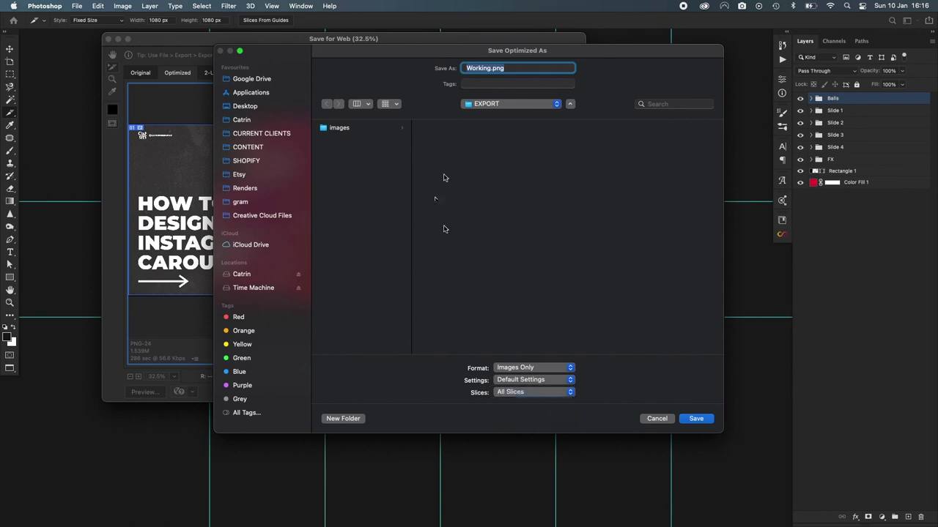
{"action": "left_click_drag", "start_coordinate": [449, 51], "coordinate": [392, 50]}
{"action": "left_click", "coordinate": [470, 393]}
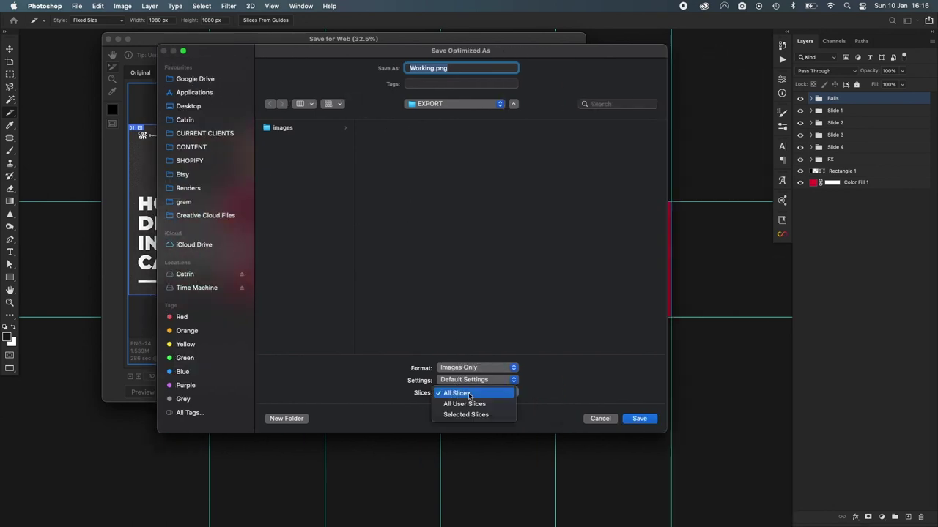
{"action": "left_click", "coordinate": [470, 394]}
{"action": "left_click_drag", "start_coordinate": [324, 54], "coordinate": [320, 139]}
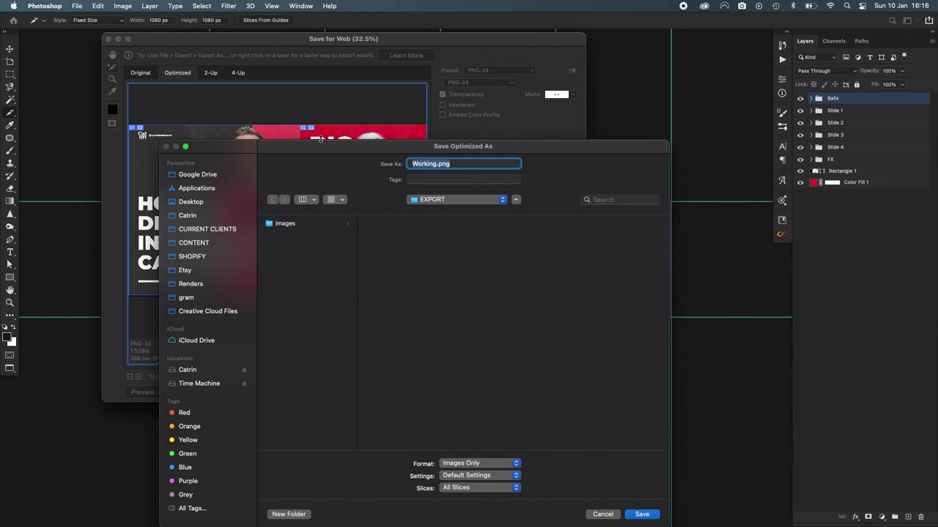
{"action": "mouse_move", "coordinate": [414, 141]}
{"action": "left_mouse_down"}
{"action": "mouse_move", "coordinate": [407, 57]}
{"action": "mouse_move", "coordinate": [397, 79]}
{"action": "left_mouse_up"}
{"action": "left_click", "coordinate": [445, 79]}
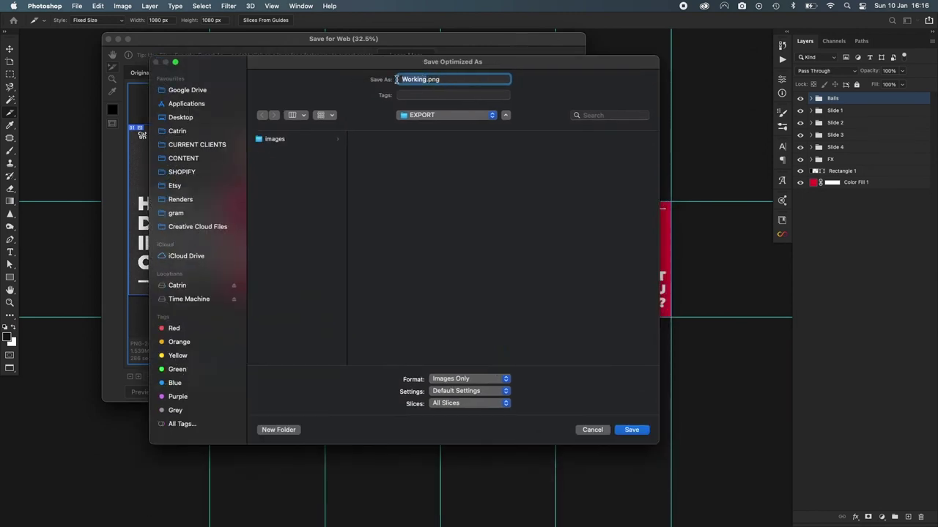
{"action": "type", "text": "Instagram-Carousel"}
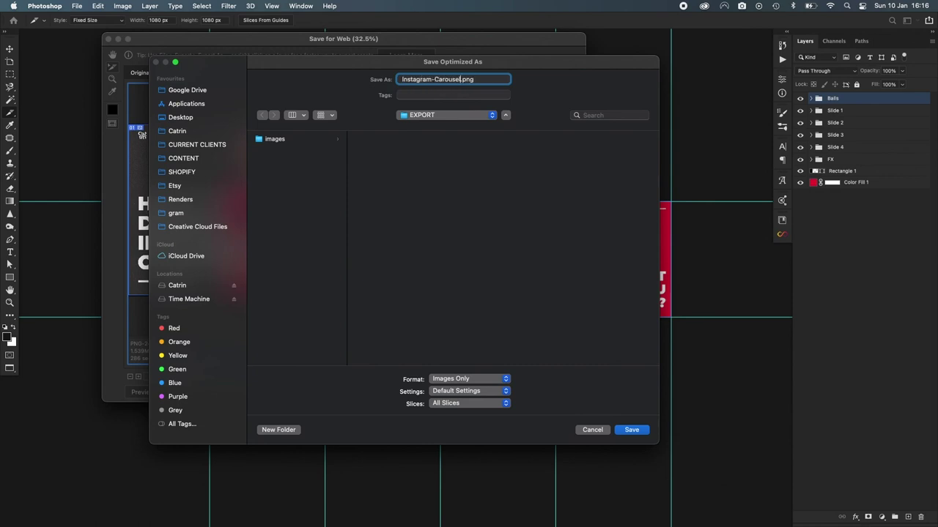
{"action": "left_click", "coordinate": [642, 432]}
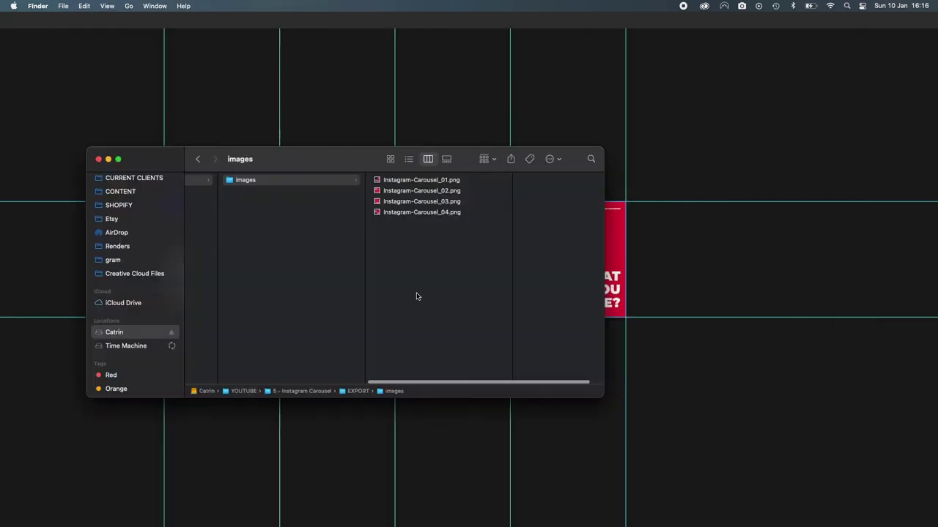
- Step through the exported Instagram-Carousel PNGs in Finder and Quick Look the first slide
{"action": "left_click", "coordinate": [391, 180]}
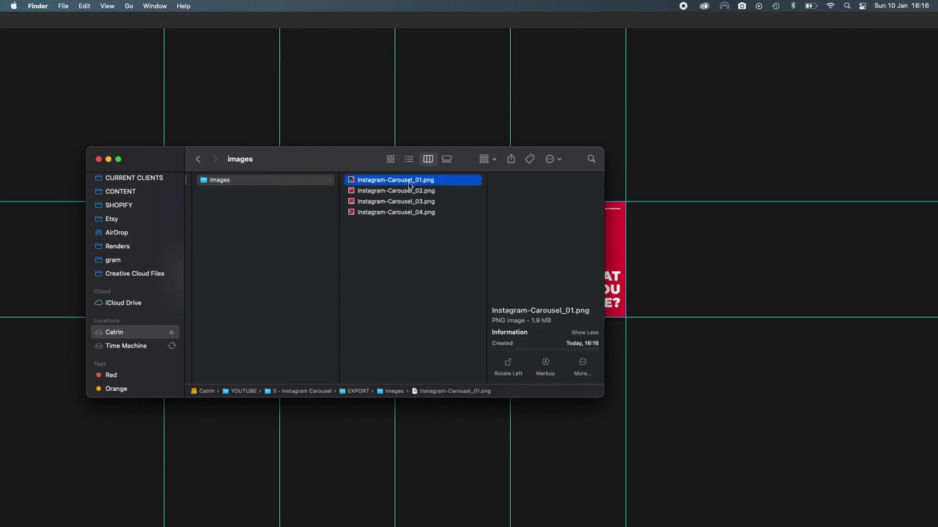
{"action": "key", "text": "Down"}
{"action": "key", "text": "Down"}
{"action": "key", "text": "Down"}
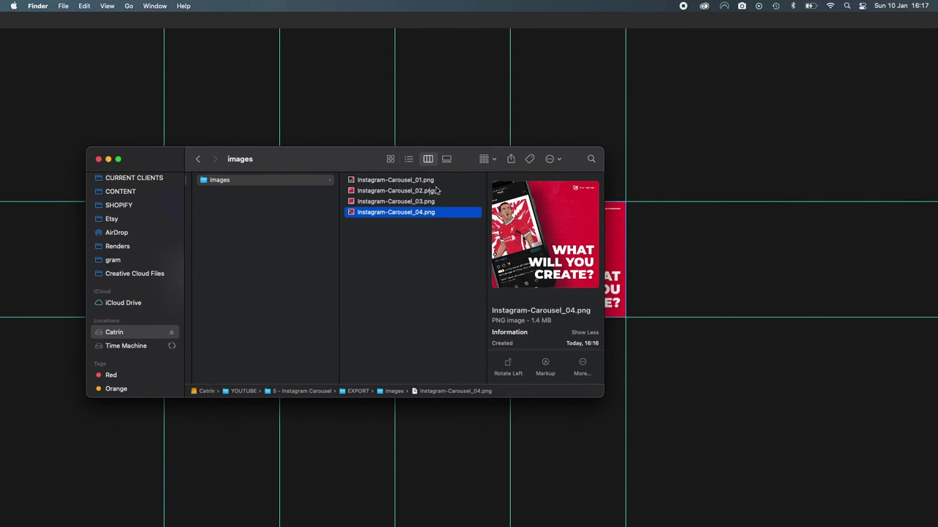
{"action": "key", "text": "Up"}
{"action": "scroll", "coordinate": [554, 325], "scroll_direction": "down", "scroll_amount": 3}
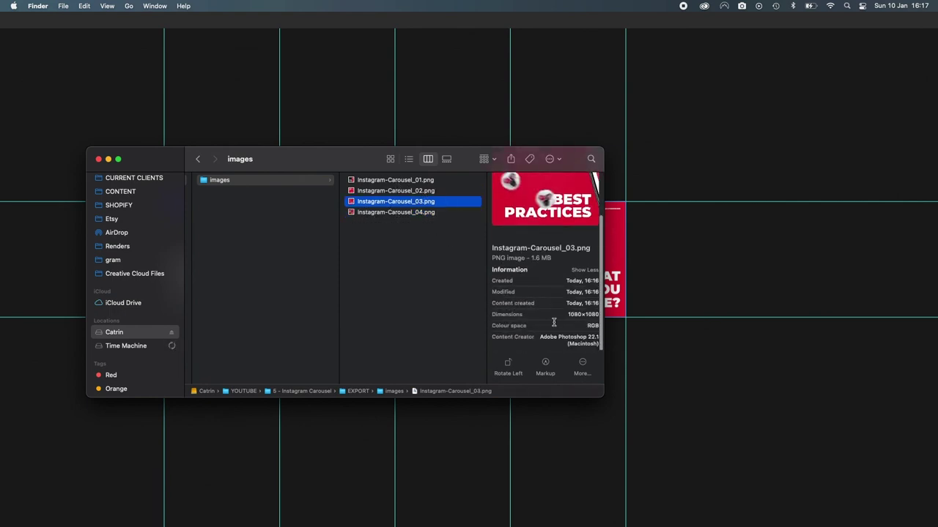
{"action": "left_click", "coordinate": [397, 184]}
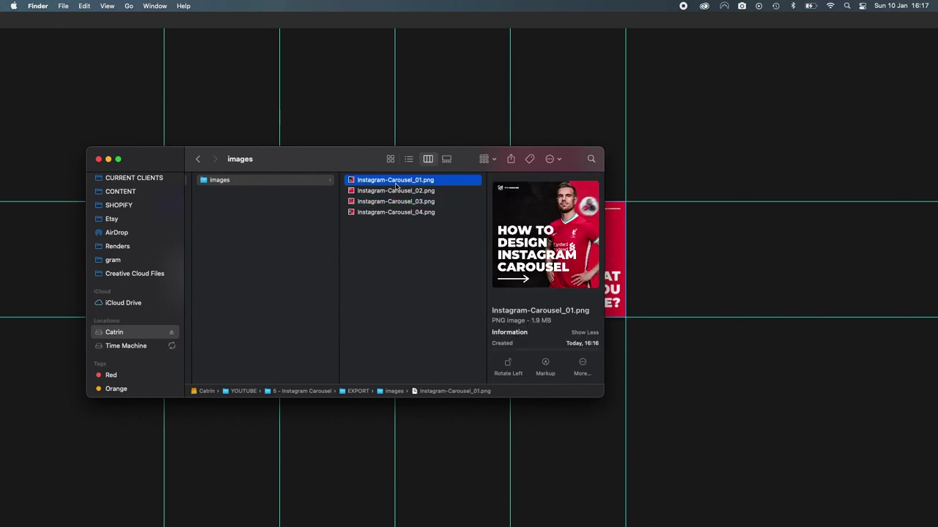
{"action": "key", "text": "space"}
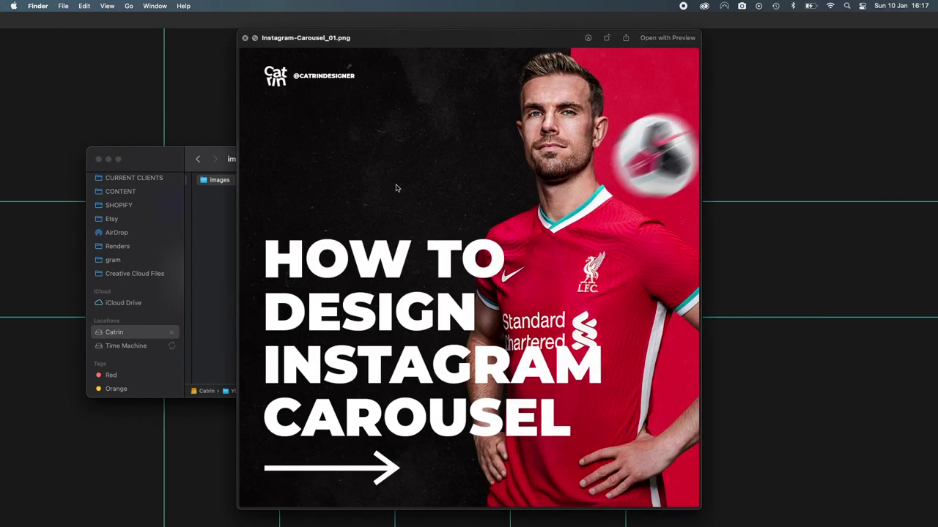
{"action": "key", "text": "space"}
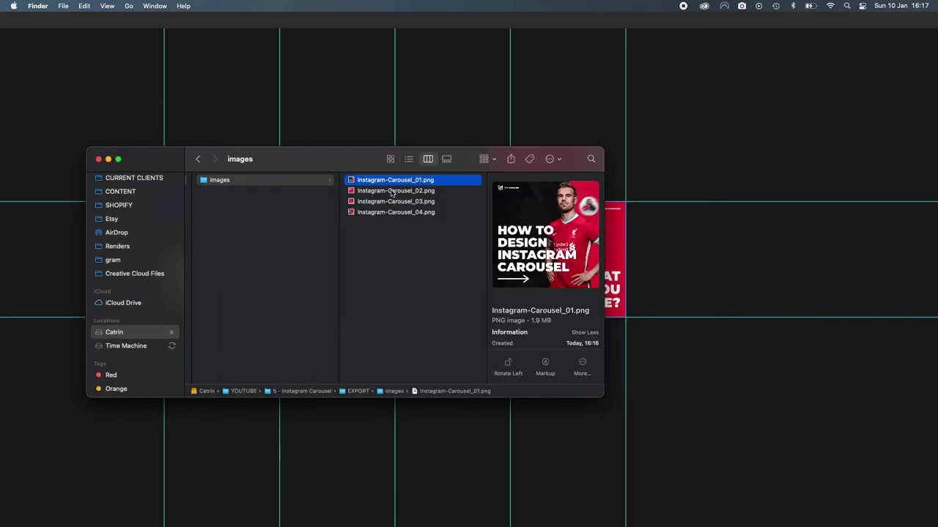
- Check the second to fourth PNGs, previewing the fourth and first slides in Quick Look
{"action": "key", "text": "Down"}
{"action": "left_click", "coordinate": [392, 203]}
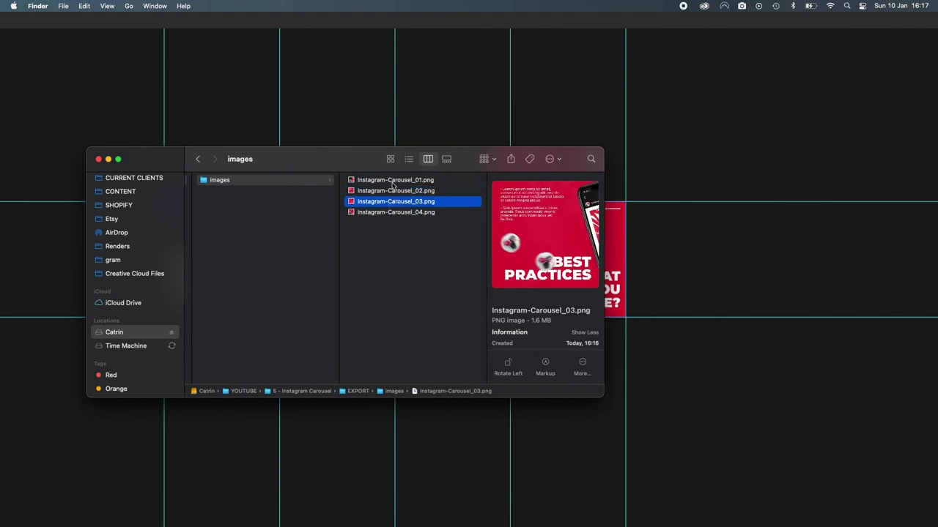
{"action": "left_click", "coordinate": [394, 184]}
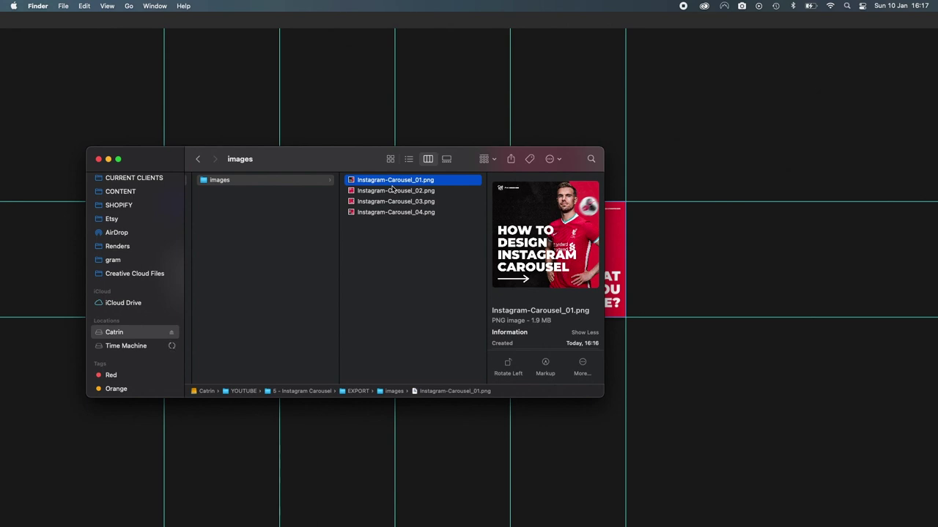
{"action": "left_click", "coordinate": [433, 194]}
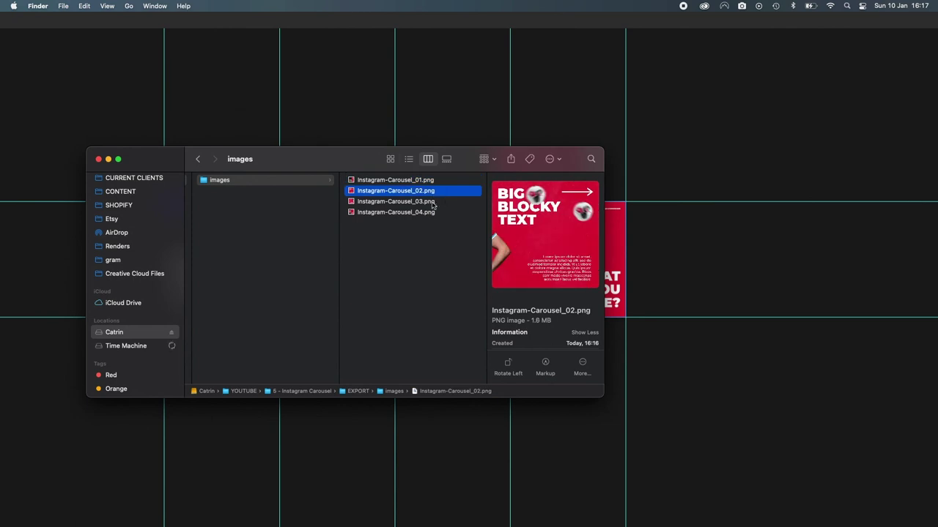
{"action": "left_click", "coordinate": [432, 205]}
{"action": "left_click", "coordinate": [432, 212]}
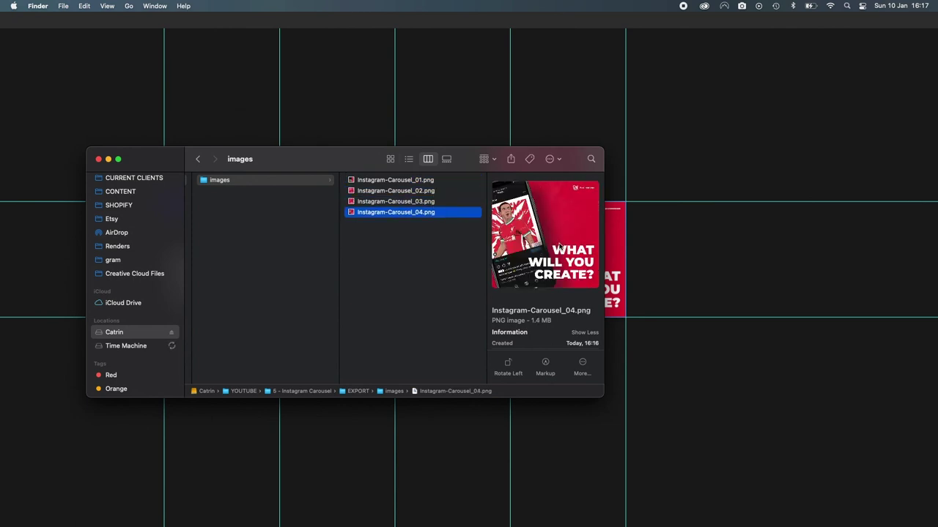
{"action": "key", "text": "space"}
{"action": "key", "text": "space"}
{"action": "left_click", "coordinate": [417, 179]}
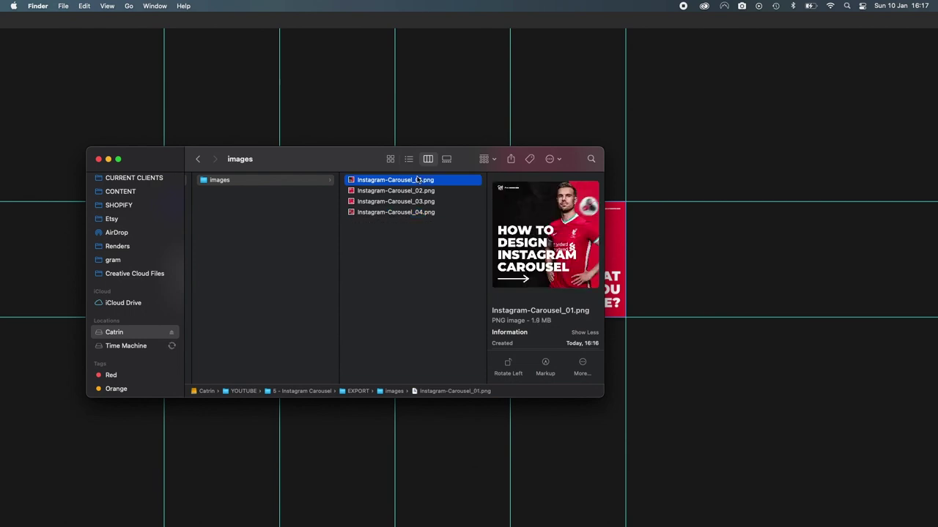
{"action": "key", "text": "space"}
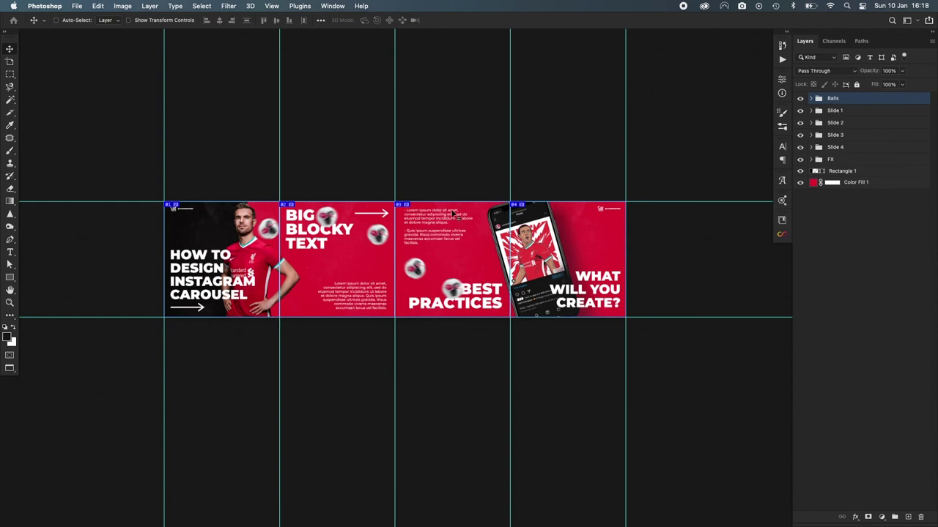
{"action": "scroll", "coordinate": [454, 212], "scroll_direction": "up", "scroll_amount": 2}
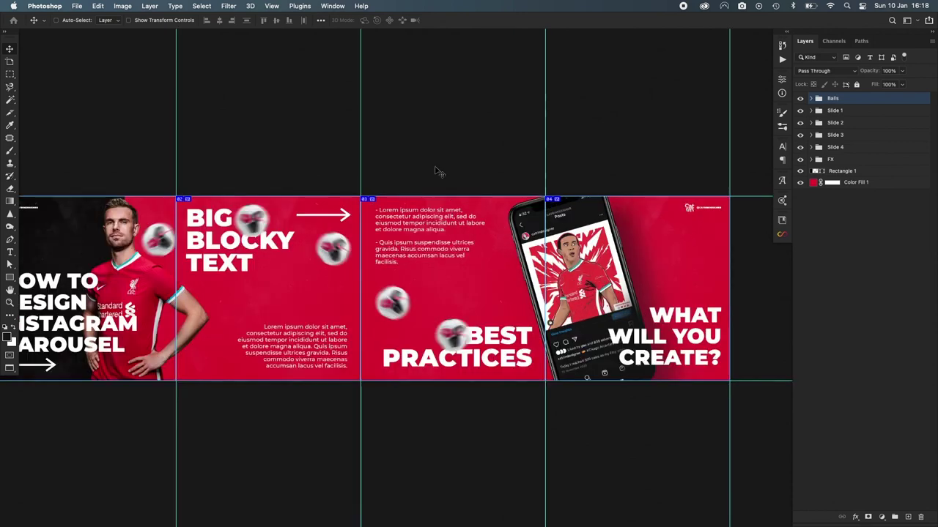
{"action": "scroll", "coordinate": [435, 171], "scroll_direction": "left", "scroll_amount": 3}
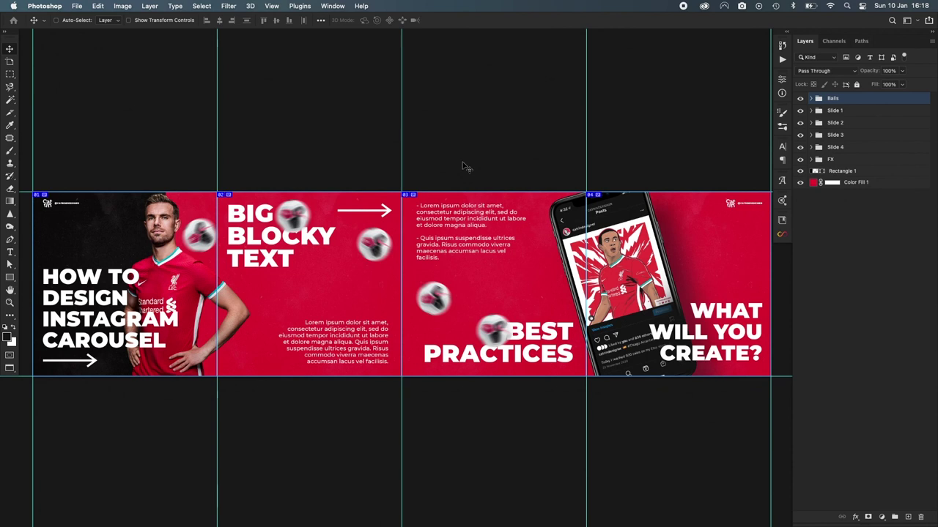